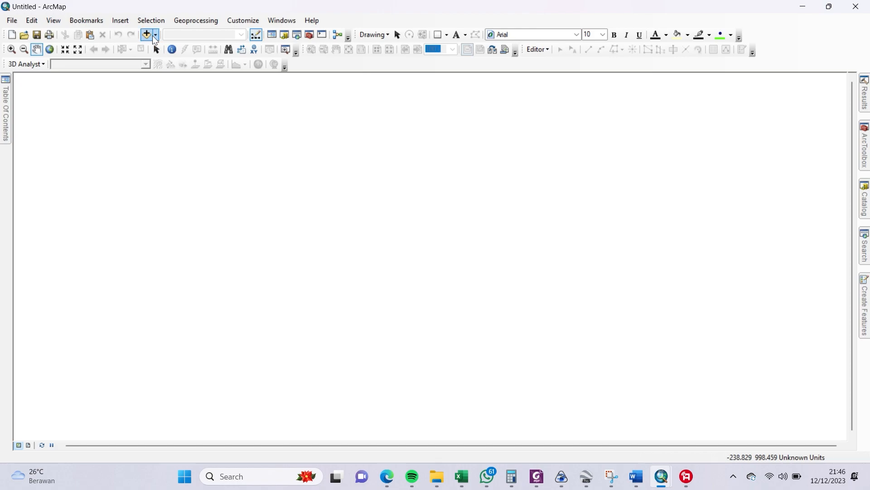
# Add the raster DEMNAS_2113-642_v1.0.tif from the IUP Baru folder to the map, accepting its unknown spatial reference
pyautogui.click(147, 34)
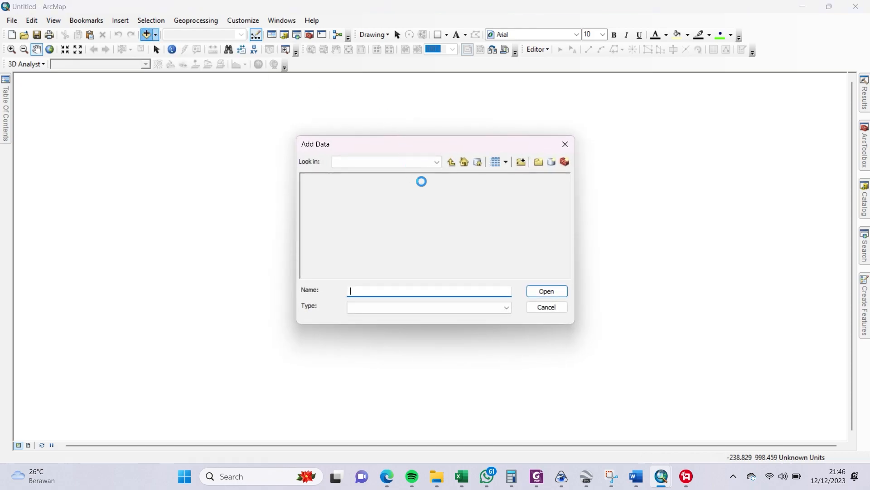
pyautogui.click(386, 178)
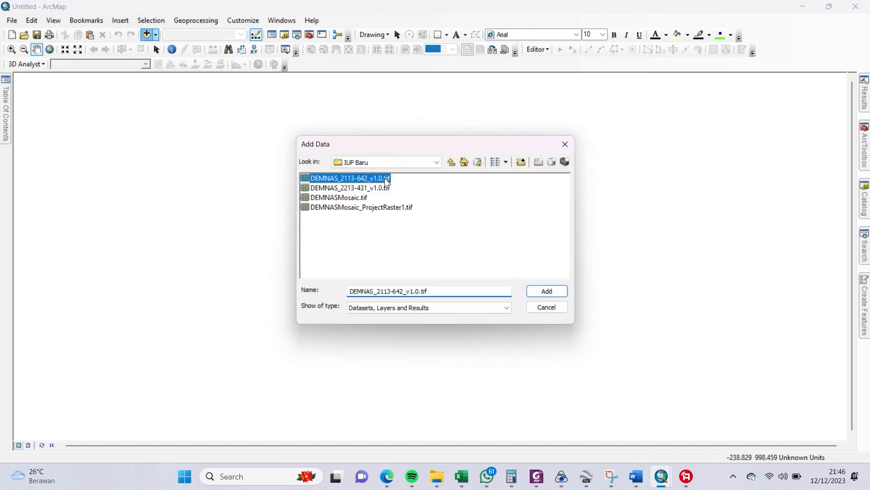
pyautogui.click(547, 290)
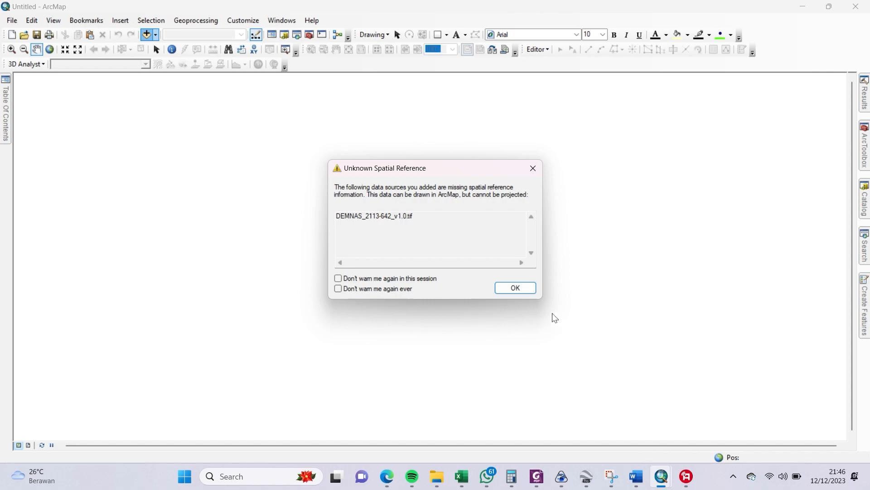
pyautogui.click(516, 290)
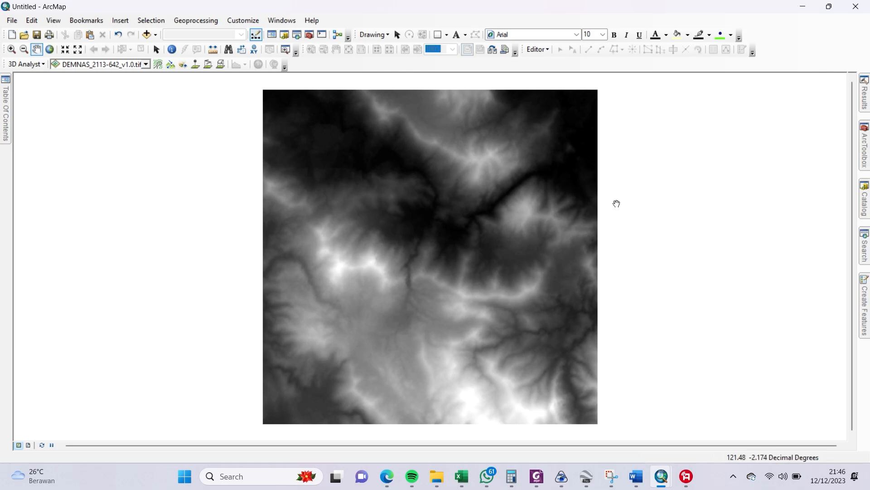
# Start the Define Projection tool from the data management toolset with DEMNAS_2113-642_v1.0.tif as the input dataset
pyautogui.click(864, 151)
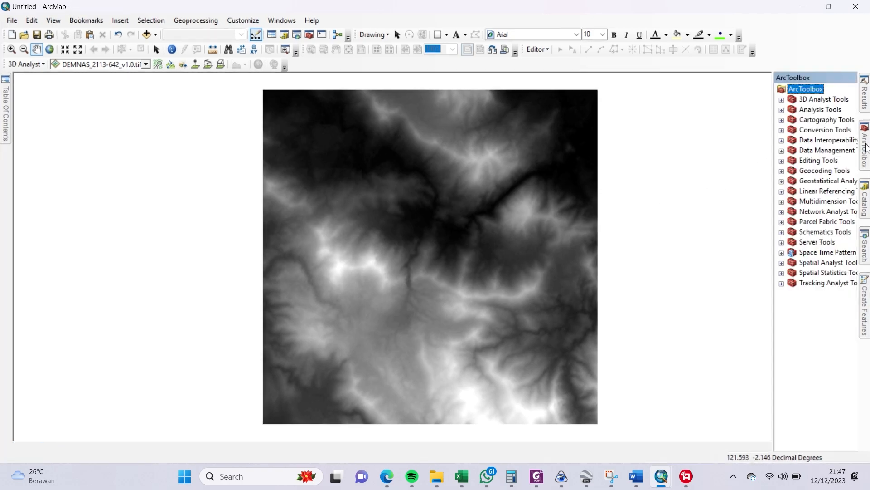
pyautogui.doubleClick(761, 150)
pyautogui.doubleClick(772, 344)
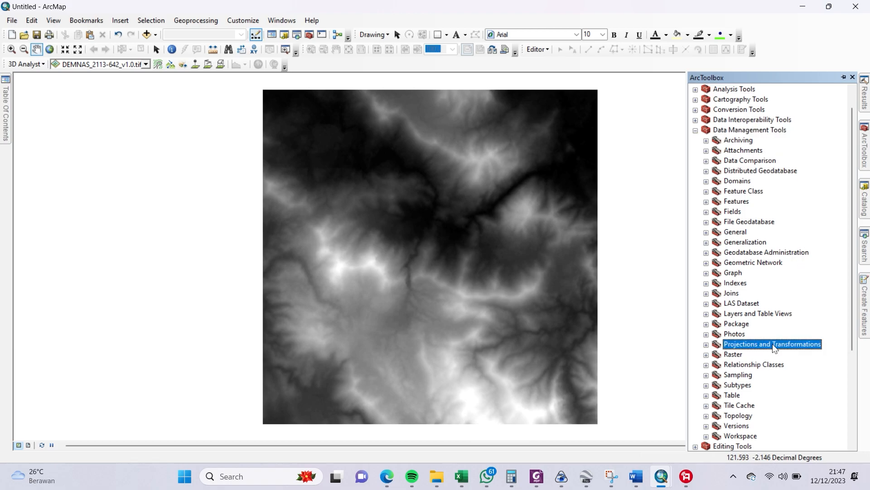
pyautogui.click(761, 347)
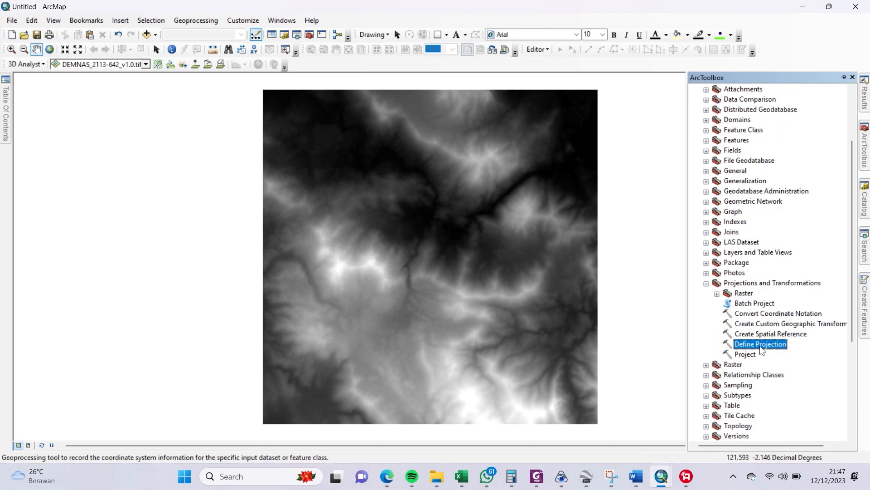
pyautogui.doubleClick(764, 345)
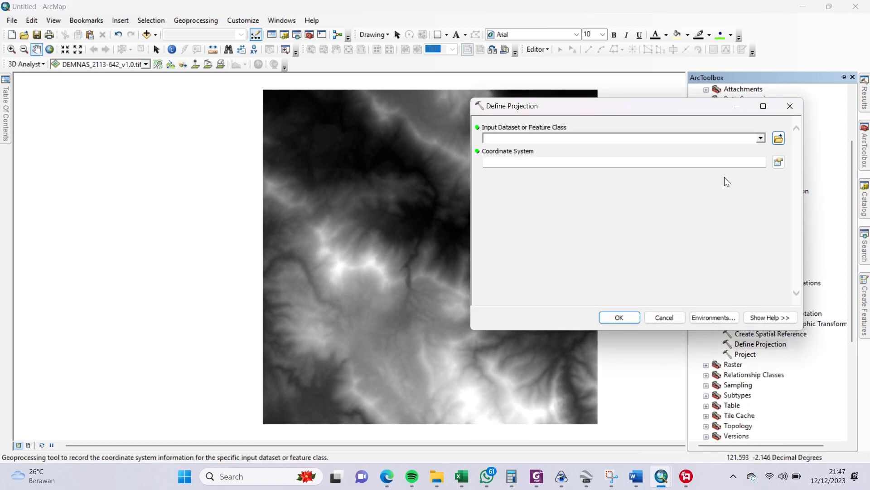
pyautogui.click(761, 139)
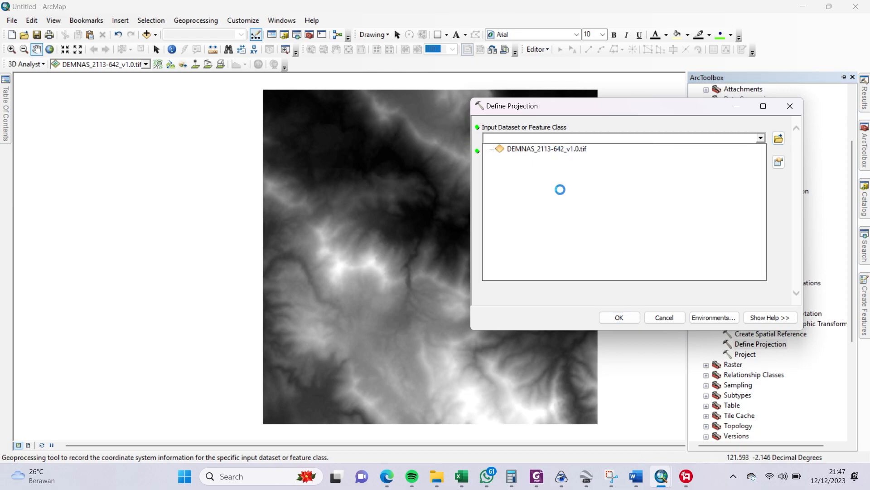
pyautogui.click(547, 148)
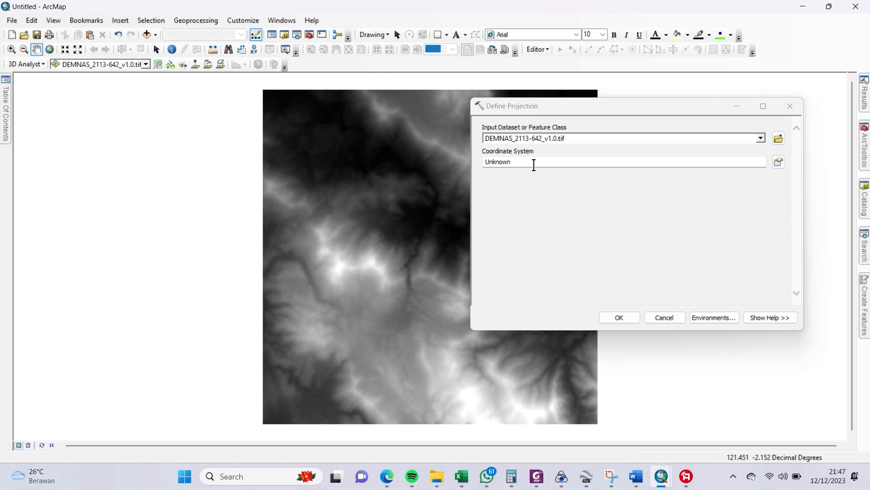
# Set the coordinate system to the geographic World system WGS 1984 and run Define Projection
pyautogui.click(777, 164)
pyautogui.click(572, 133)
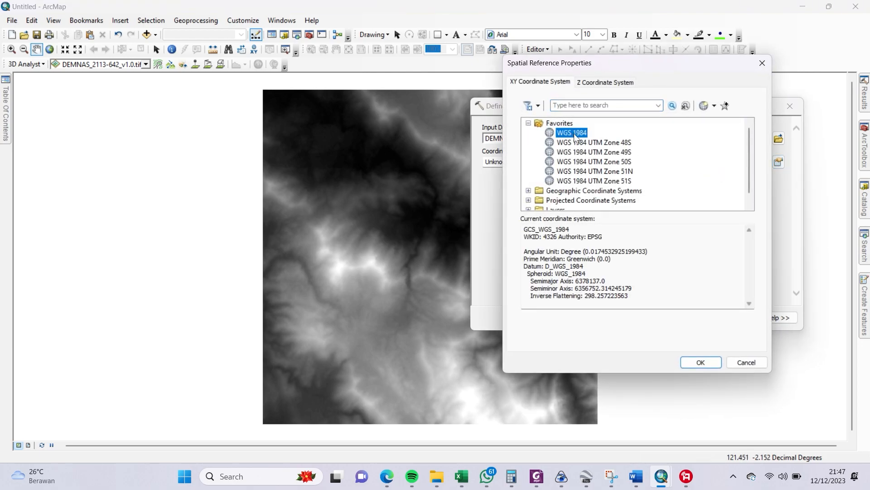
pyautogui.scroll(-1, 576, 149)
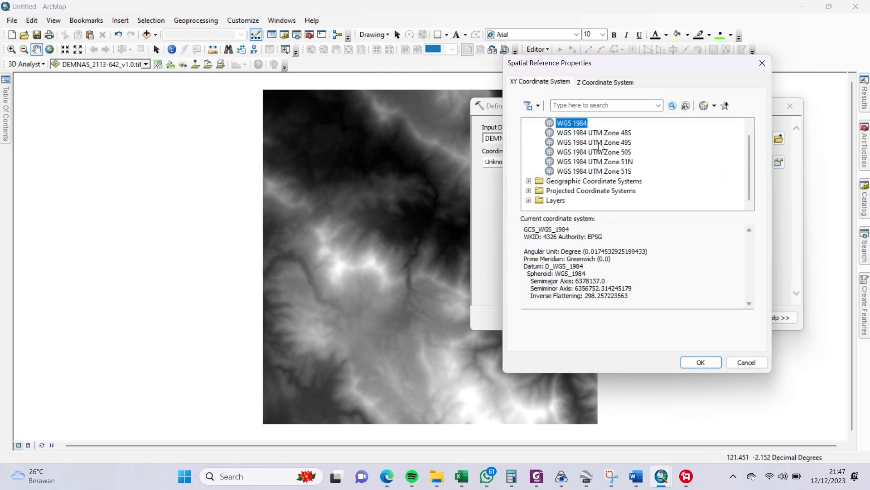
pyautogui.click(529, 181)
pyautogui.scroll(-4, 603, 182)
pyautogui.doubleClick(568, 181)
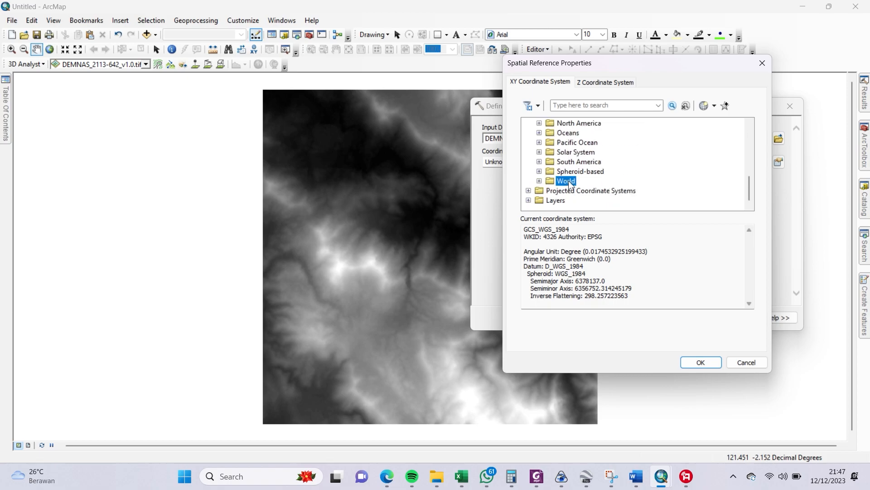
pyautogui.scroll(-7, 584, 183)
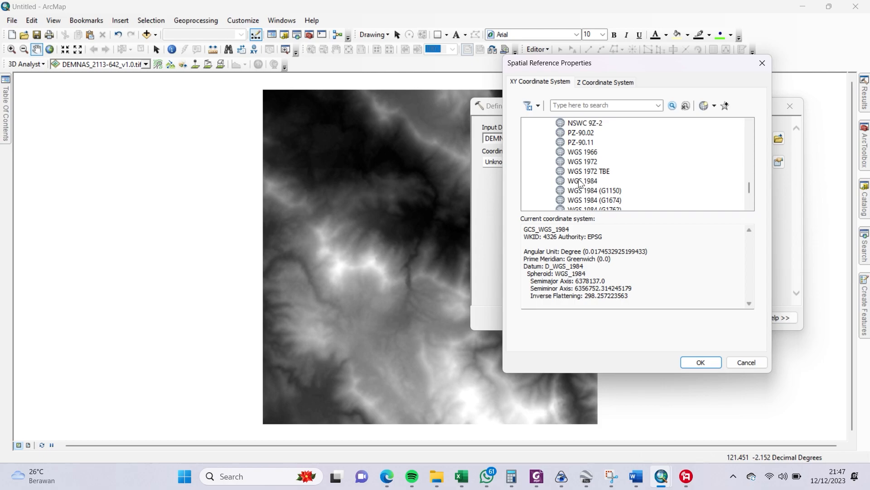
pyautogui.click(591, 182)
pyautogui.click(692, 362)
pyautogui.click(619, 312)
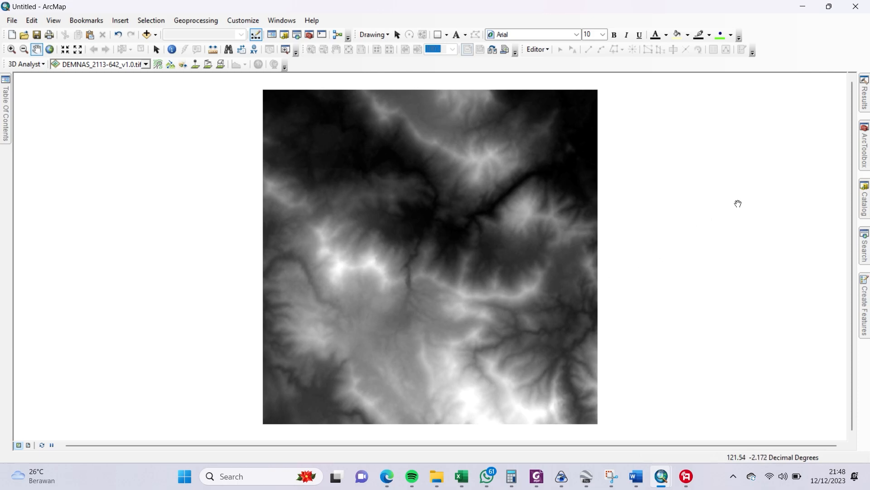
# Start the Project Raster tool from the projections and transformations toolset with DEMNAS_2113-642_v1.0.tif as the input raster
pyautogui.click(865, 150)
pyautogui.scroll(2, 745, 289)
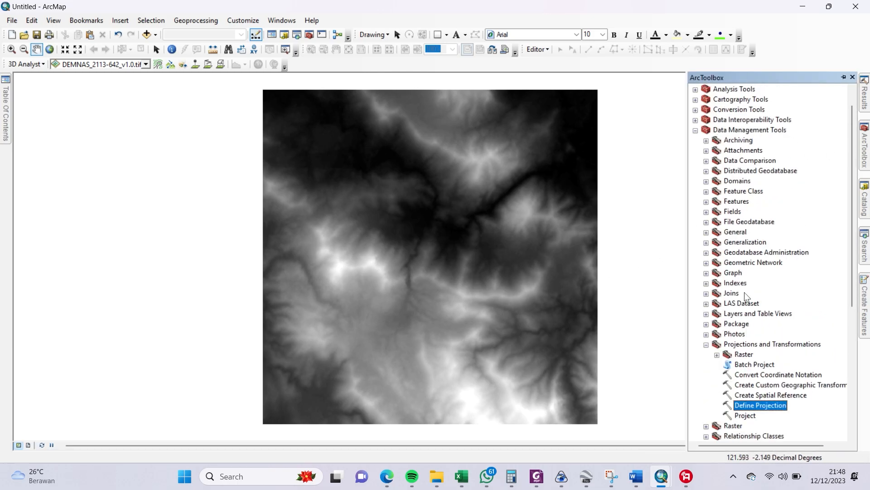
pyautogui.scroll(-1, 746, 335)
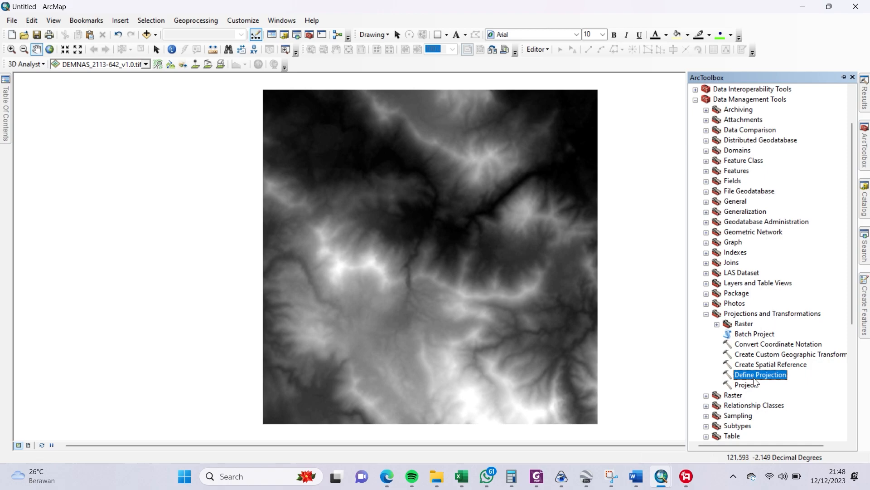
pyautogui.doubleClick(745, 323)
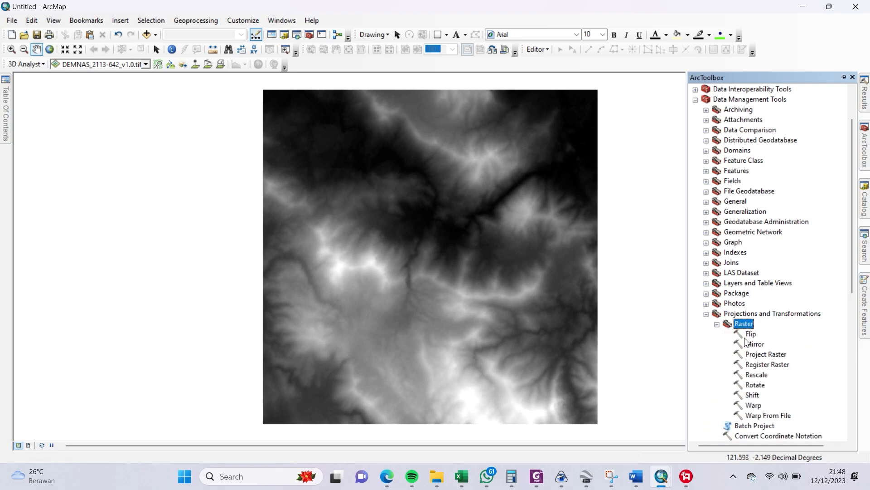
pyautogui.scroll(-1, 747, 341)
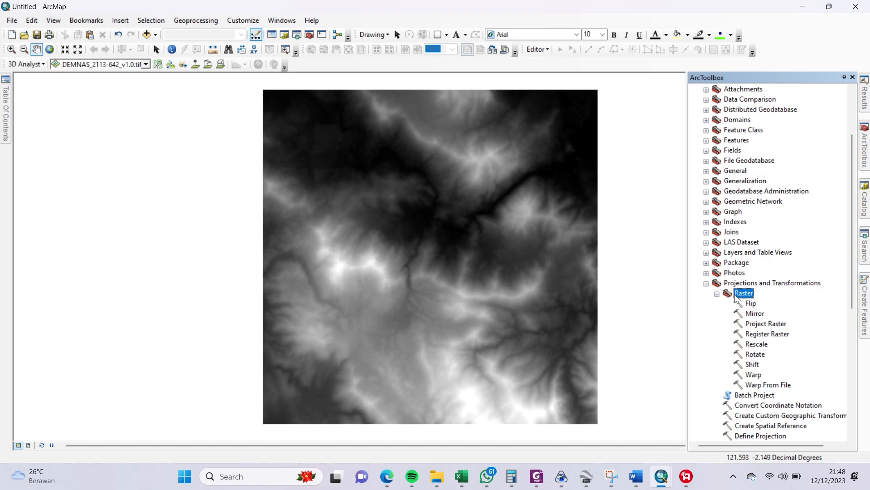
pyautogui.doubleClick(771, 324)
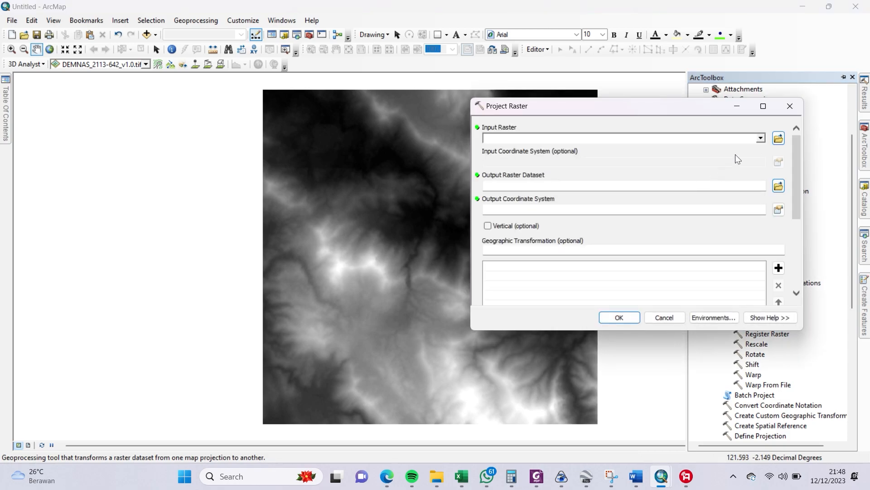
pyautogui.click(760, 138)
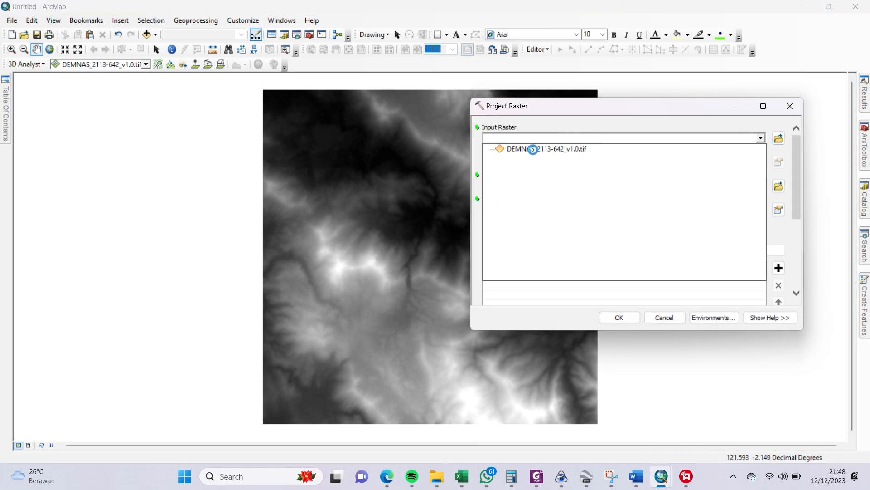
pyautogui.click(514, 151)
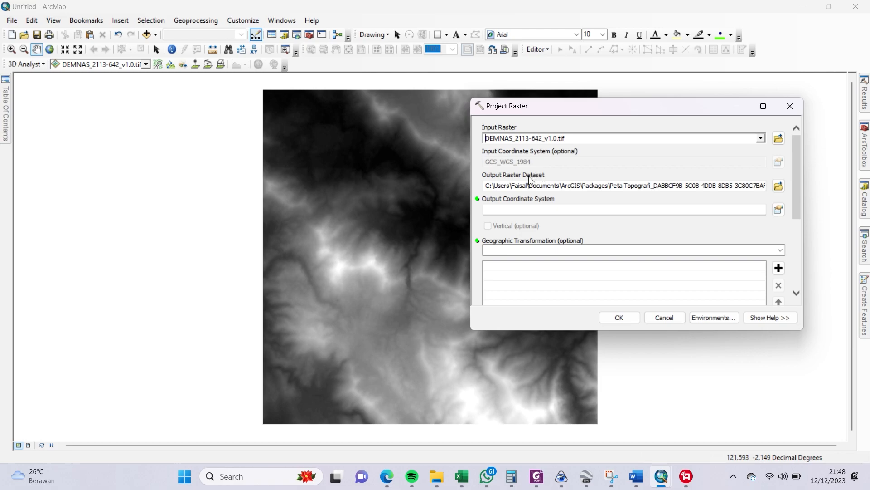
# Set the output coordinate system to WGS 1984 UTM Zone 51S and run Project Raster
pyautogui.click(782, 209)
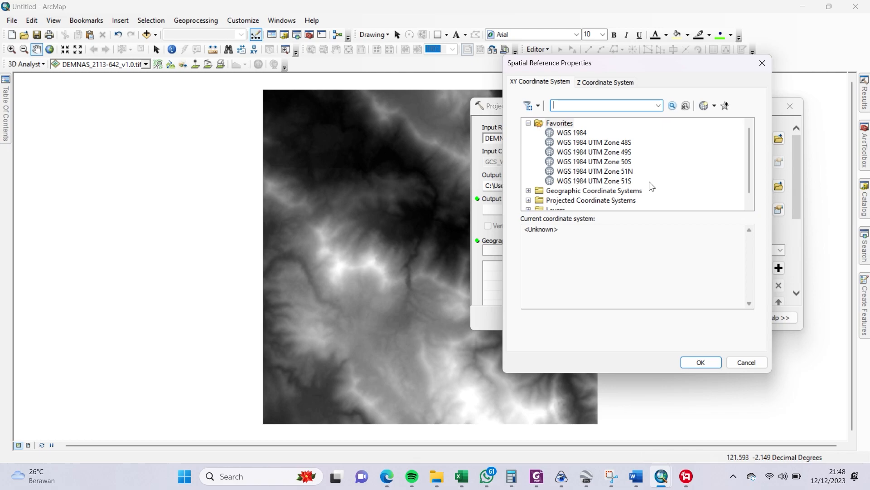
pyautogui.click(622, 181)
pyautogui.click(690, 364)
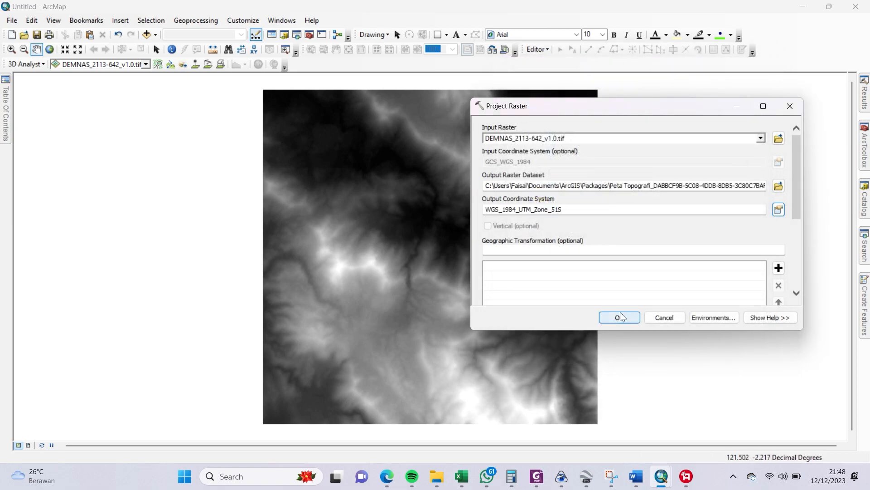
pyautogui.click(618, 317)
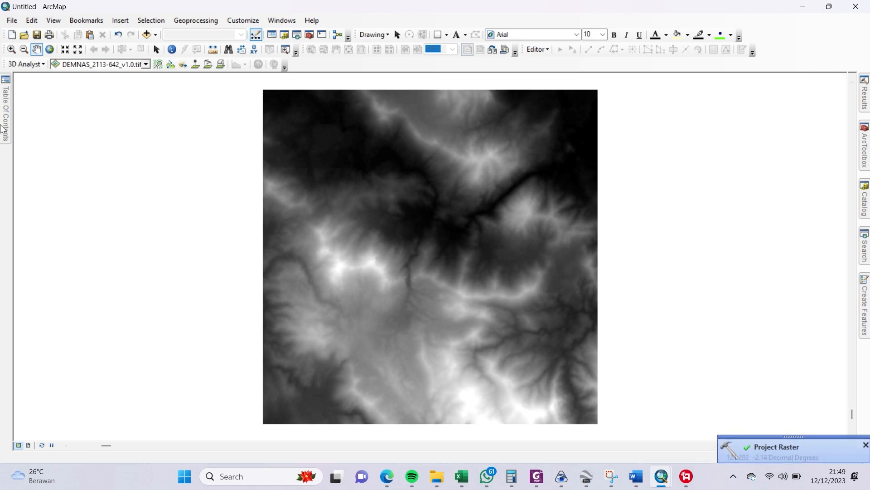
# Remove the original DEMNAS_2113-642_v1.0.tif layer from the map, keeping only the projected raster
pyautogui.moveTo(5, 129)
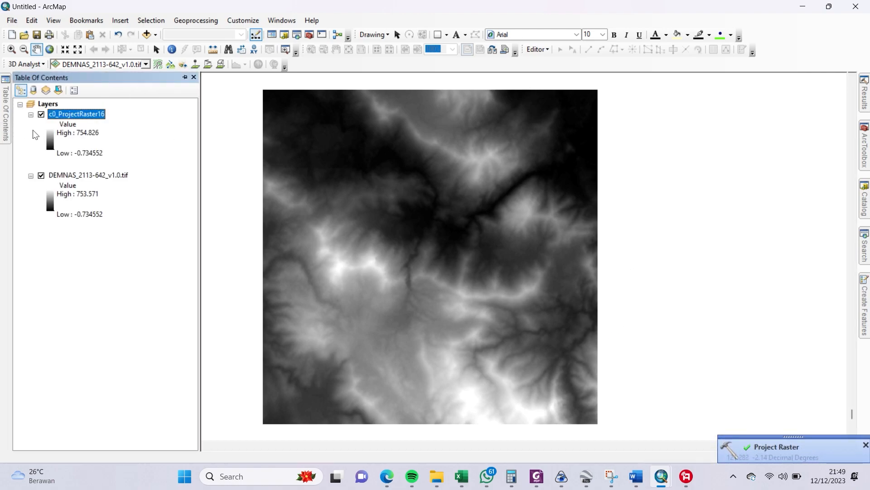
pyautogui.click(85, 176)
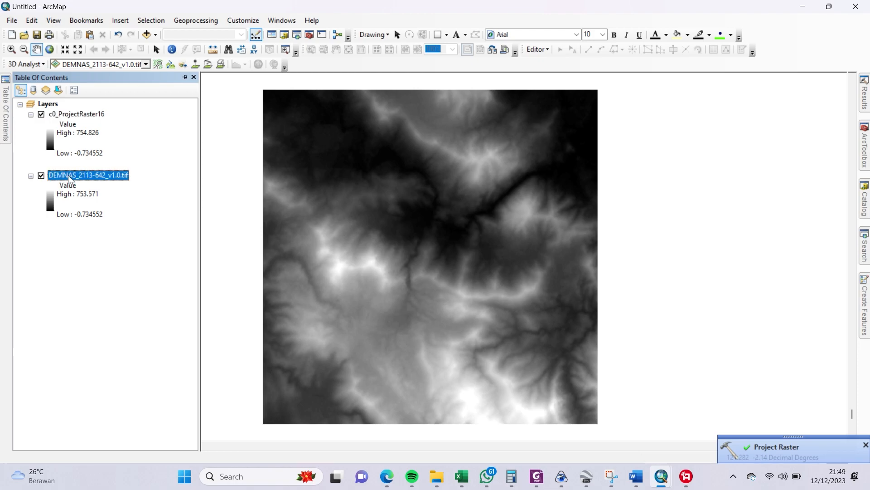
pyautogui.rightClick(85, 174)
pyautogui.click(116, 192)
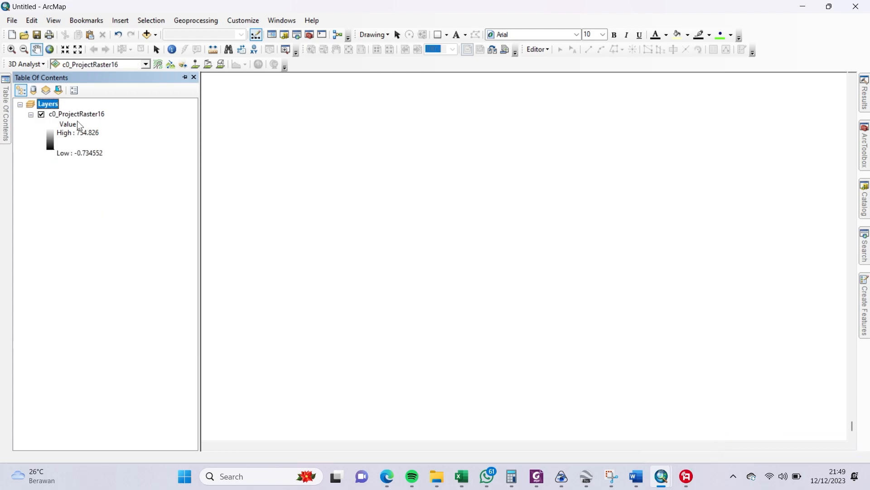
# Set the Layers data frame's coordinate system to WGS 1984 UTM Zone 51S
pyautogui.click(53, 106)
pyautogui.doubleClick(53, 105)
pyautogui.click(437, 80)
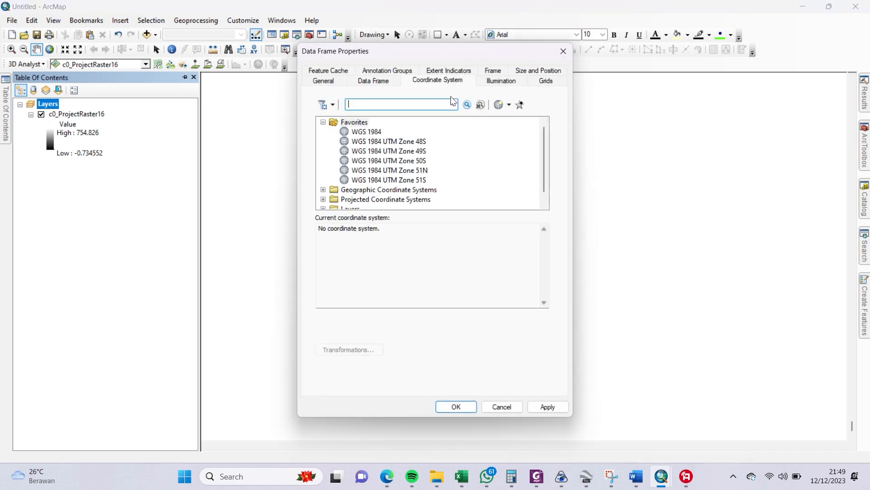
pyautogui.click(424, 180)
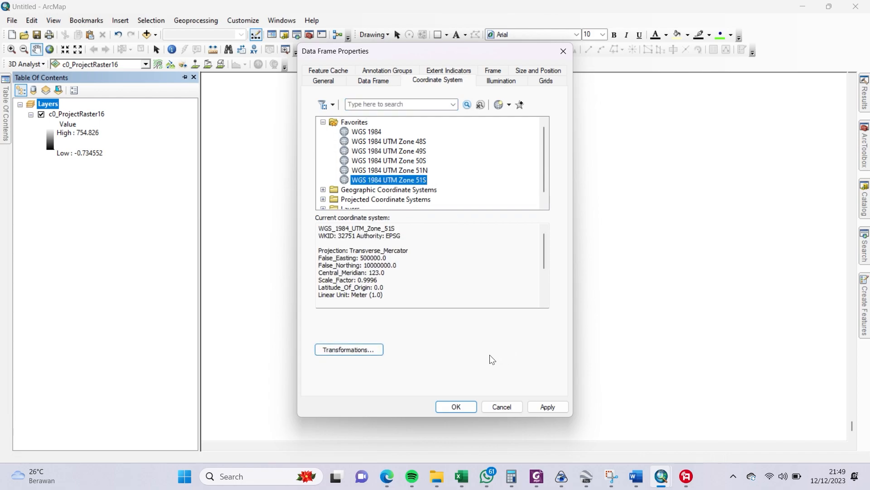
pyautogui.click(456, 407)
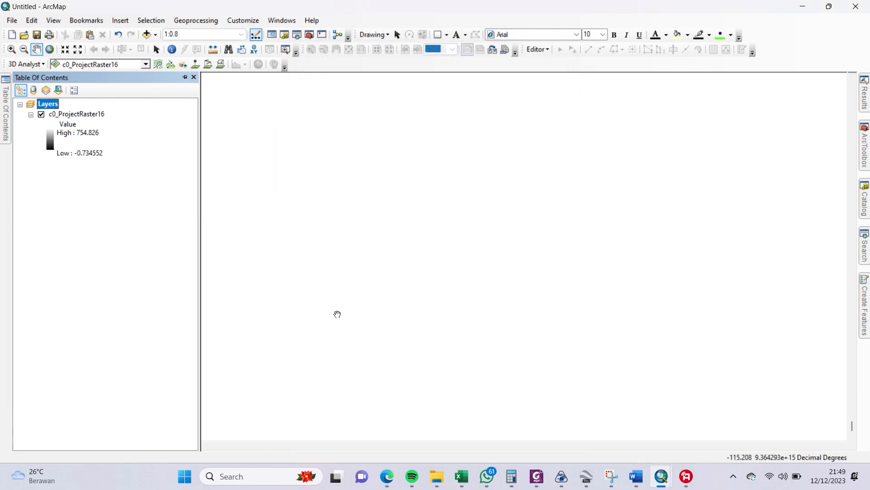
# Zoom the map to the projected raster layer and show it at a scale of 1:100,000
pyautogui.rightClick(103, 114)
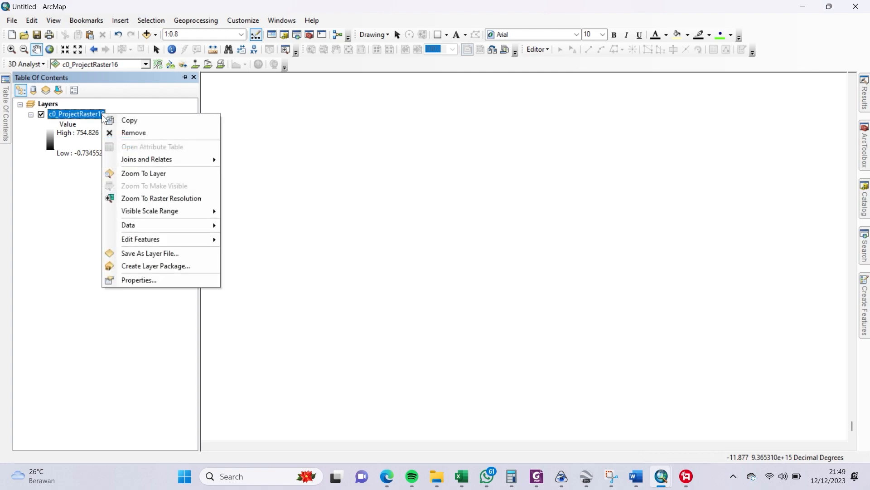
pyautogui.click(175, 173)
pyautogui.scroll(1, 467, 258)
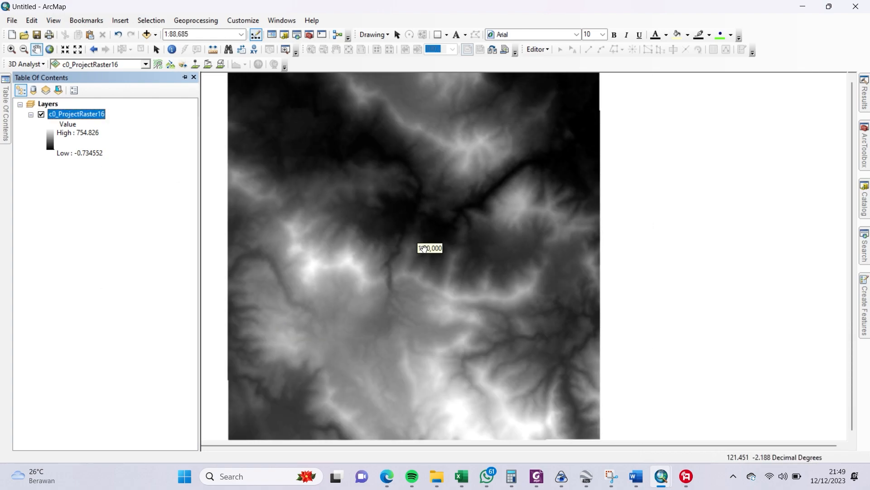
pyautogui.moveTo(351, 222); pyautogui.dragTo(400, 217)
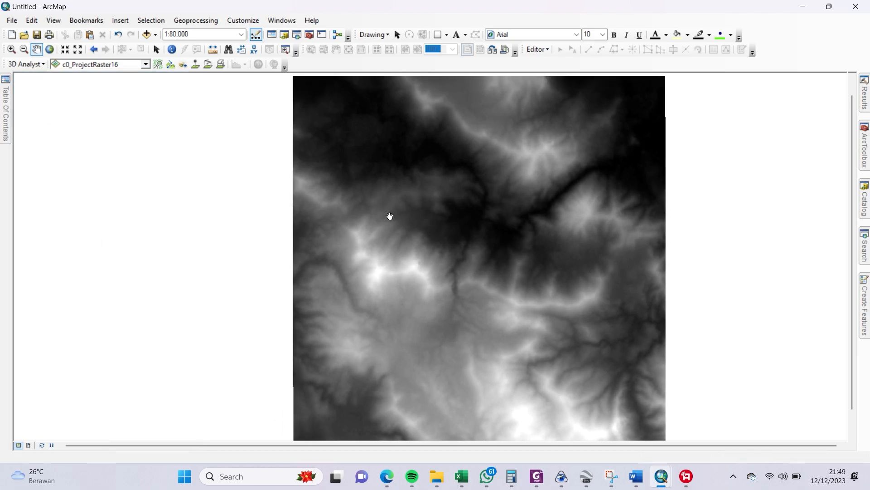
pyautogui.scroll(-1, 391, 228)
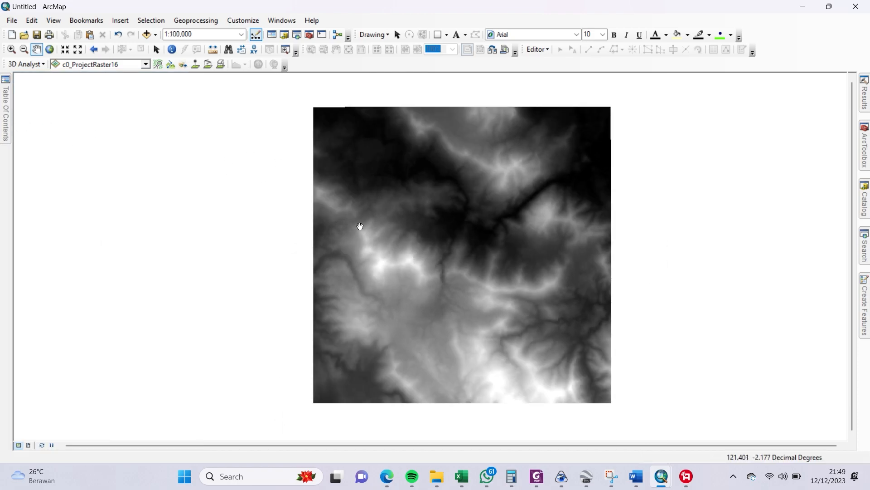
# Check the spatial reference of the projected raster c0_ProjectRaster16 in its layer properties
pyautogui.moveTo(6, 123)
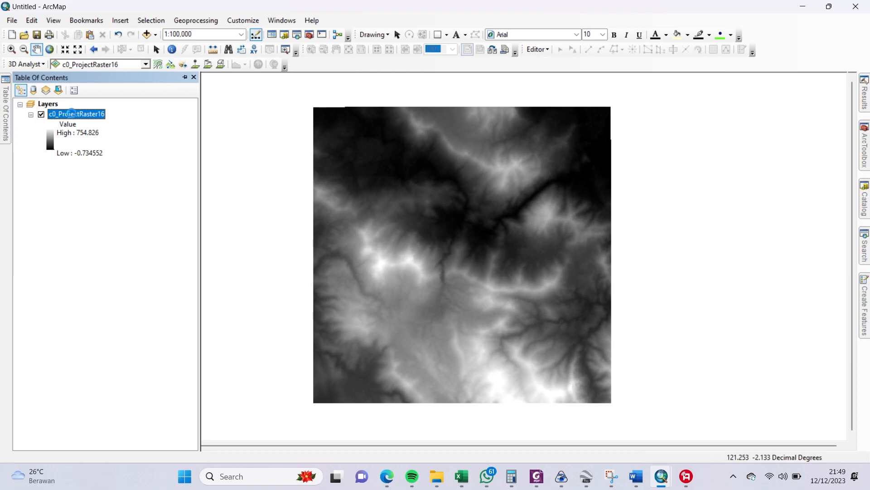
pyautogui.doubleClick(96, 114)
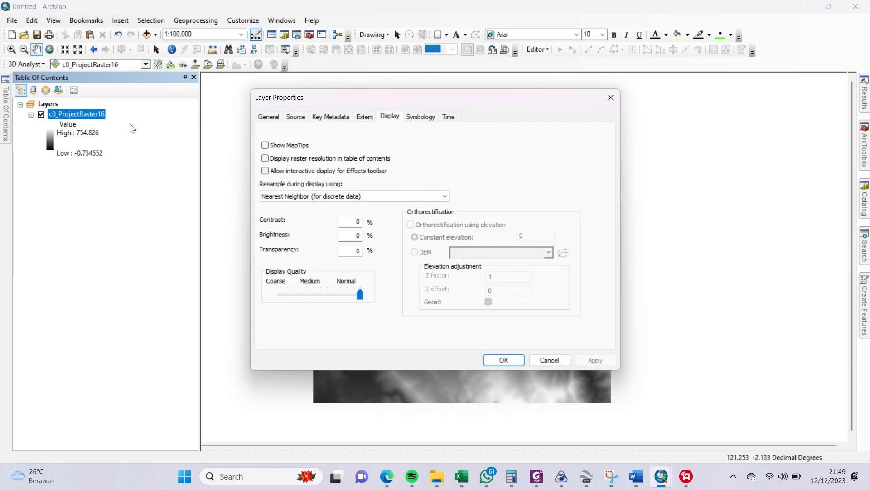
pyautogui.click(303, 119)
pyautogui.scroll(-6, 407, 186)
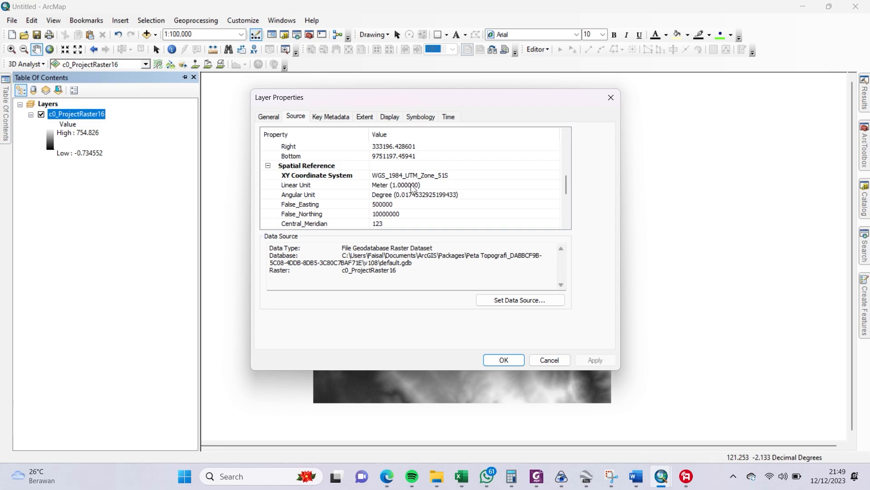
pyautogui.click(499, 359)
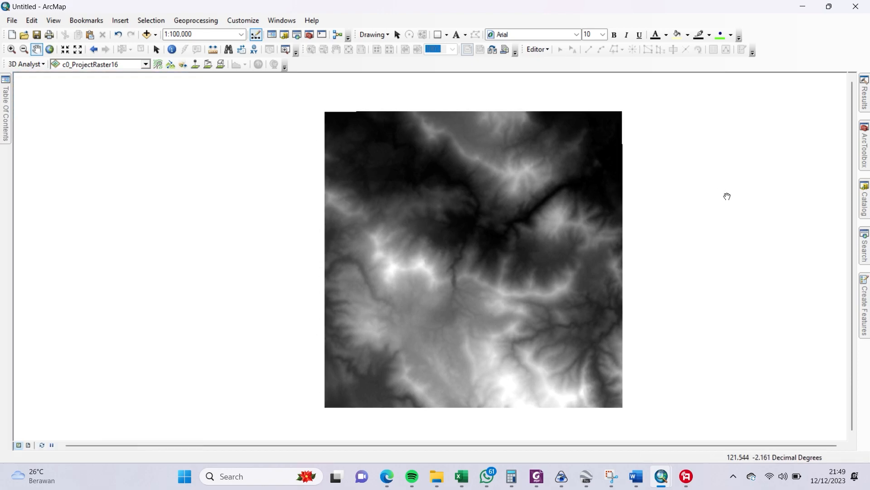
# Run the 3D Analyst Slope tool on c0_ProjectRaster16 with PERCENT_RISE as the output measurement
pyautogui.click(864, 146)
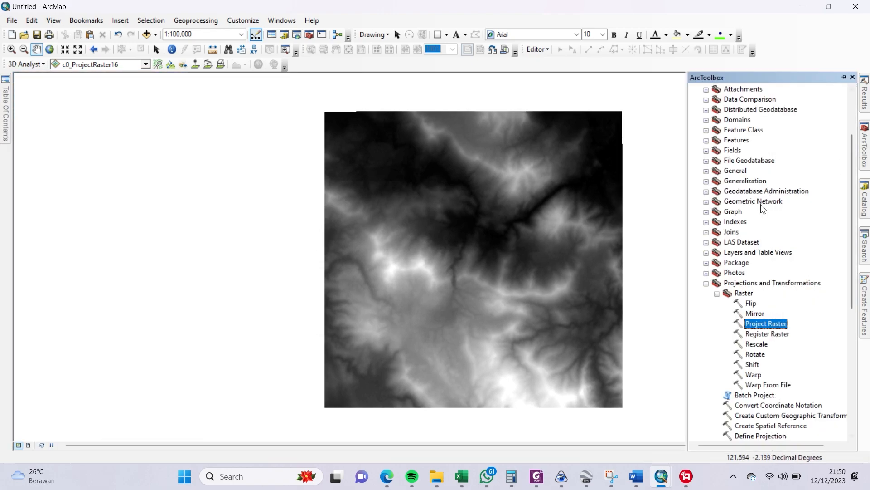
pyautogui.scroll(3, 749, 128)
pyautogui.doubleClick(745, 99)
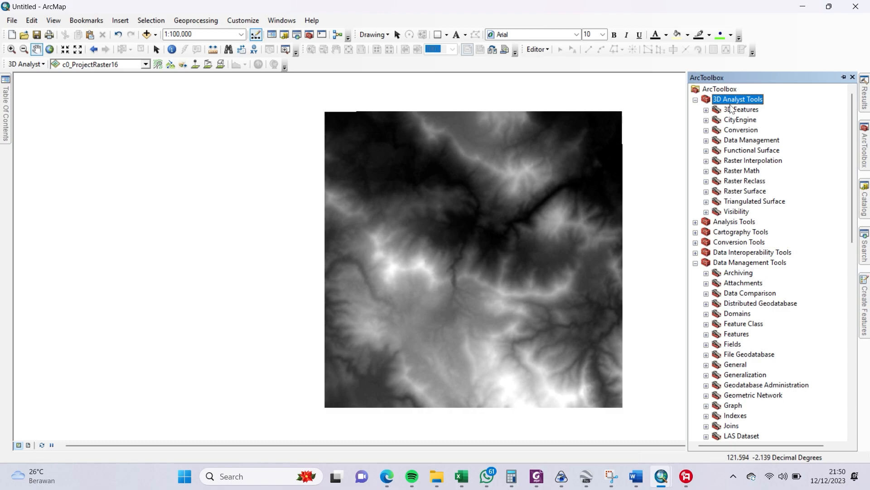
pyautogui.doubleClick(753, 191)
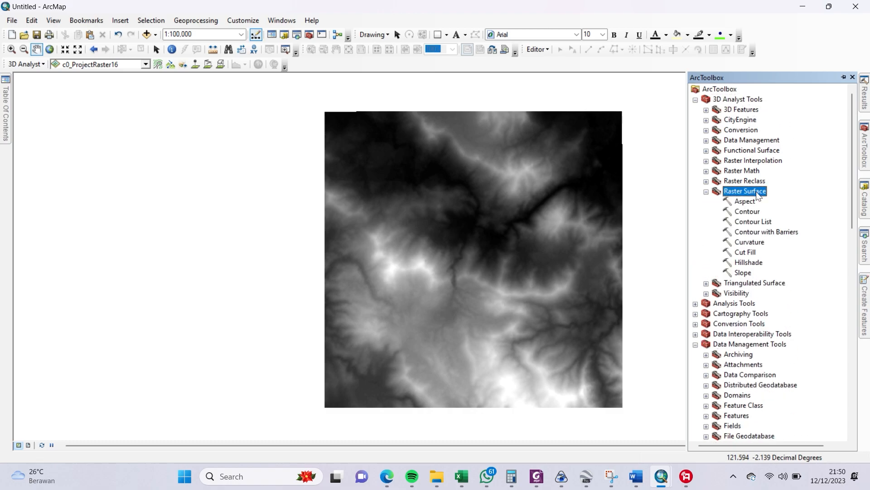
pyautogui.doubleClick(748, 274)
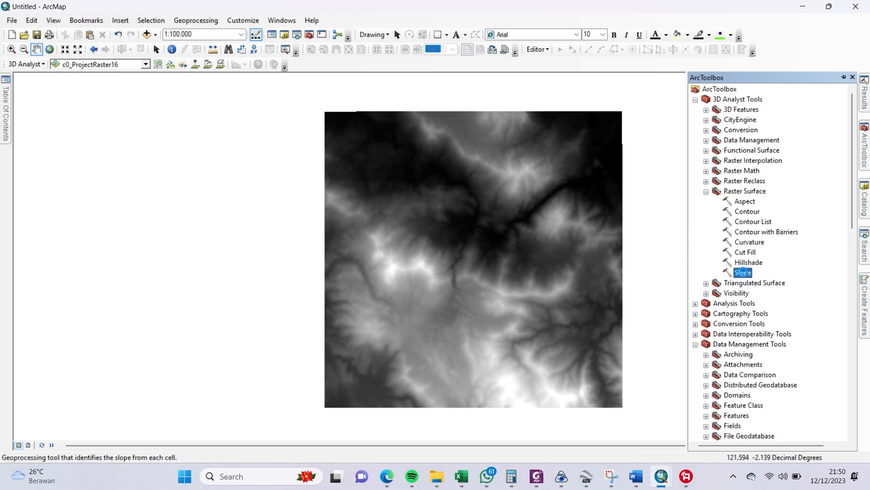
pyautogui.click(760, 138)
pyautogui.click(556, 149)
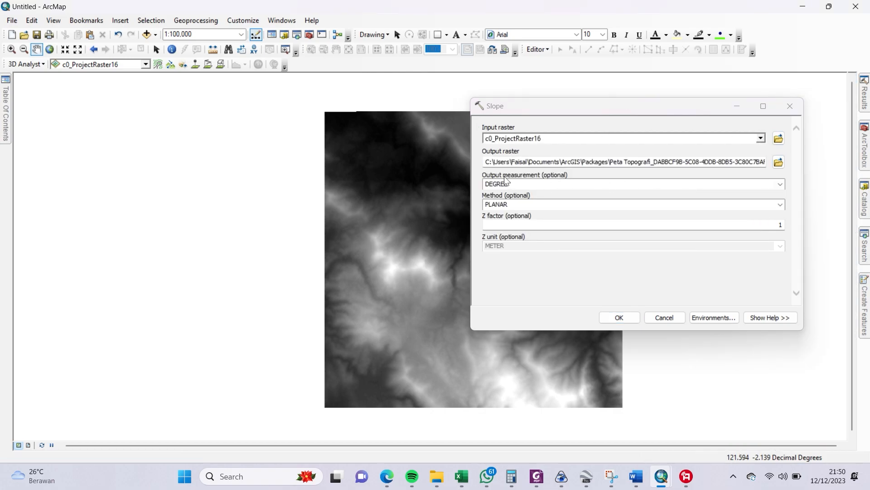
pyautogui.click(779, 184)
pyautogui.click(522, 202)
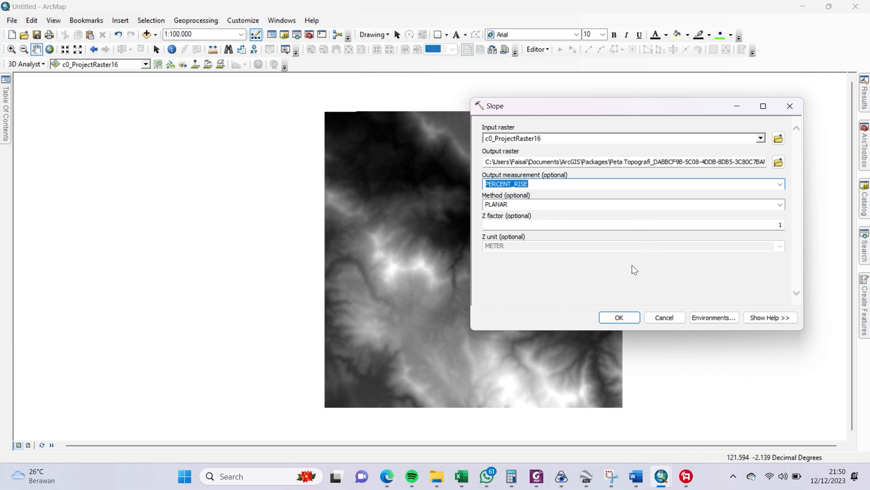
pyautogui.click(619, 318)
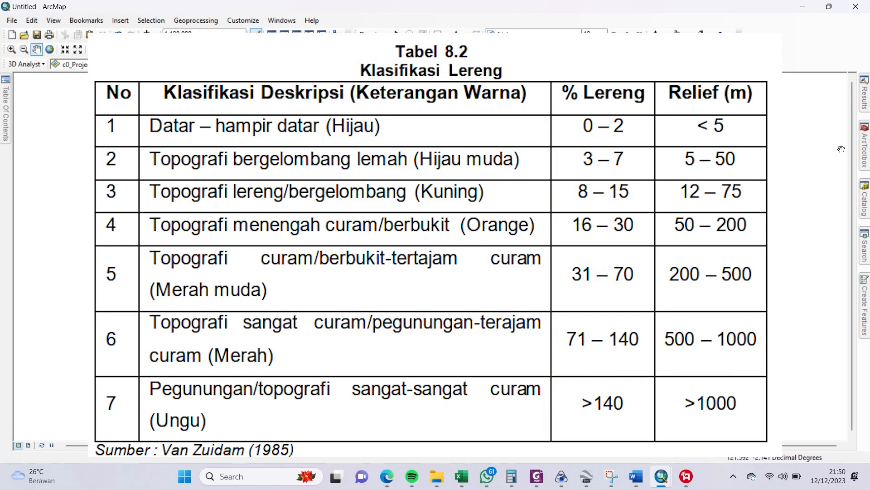
# Start the Reclassify tool with Slope_c0_Pro1 as the input raster and set its classification to 7 classes
pyautogui.click(864, 145)
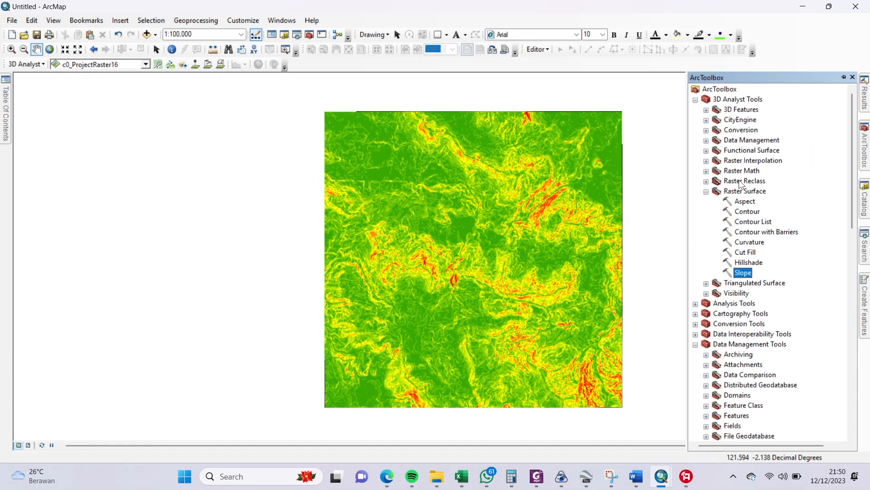
pyautogui.doubleClick(742, 181)
pyautogui.doubleClick(748, 222)
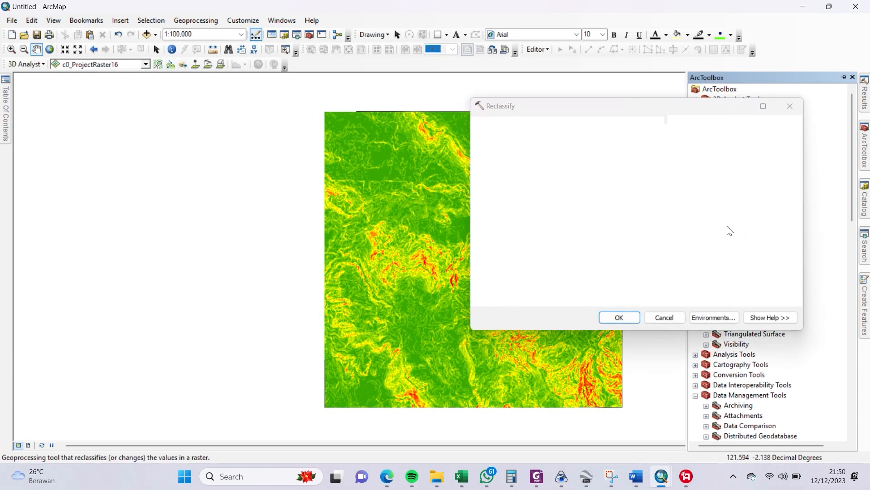
pyautogui.click(760, 138)
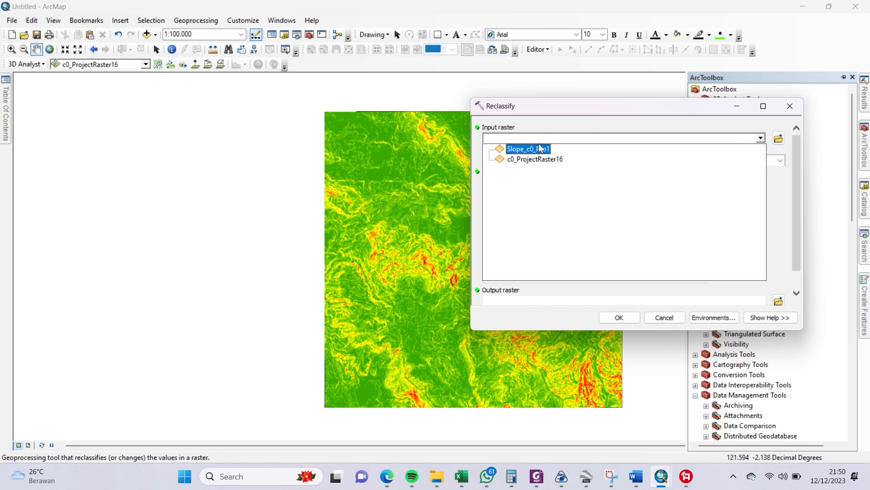
pyautogui.click(524, 149)
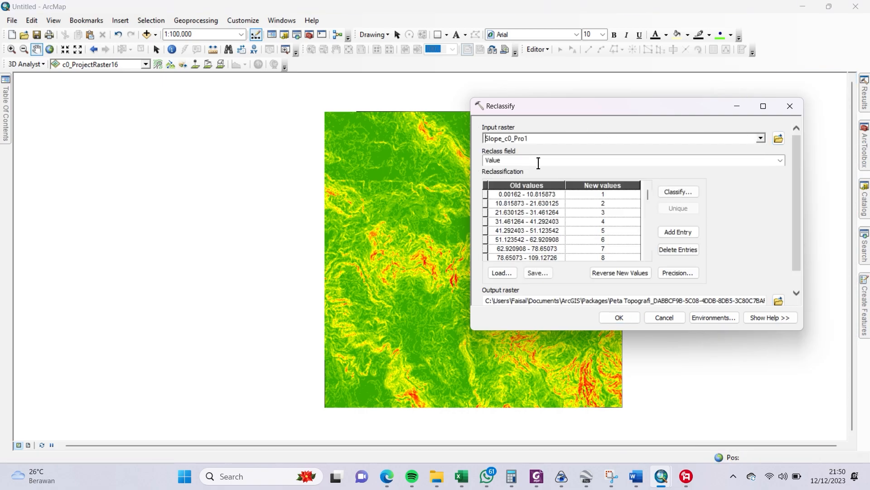
pyautogui.click(680, 192)
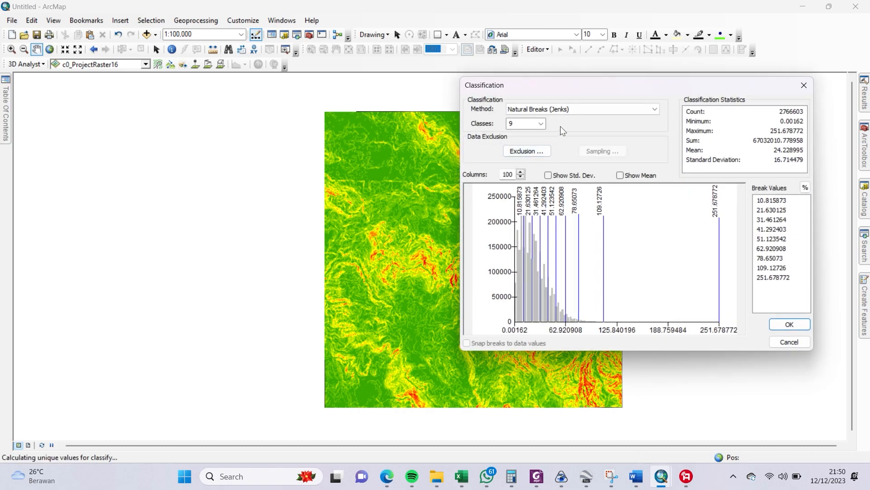
pyautogui.click(541, 124)
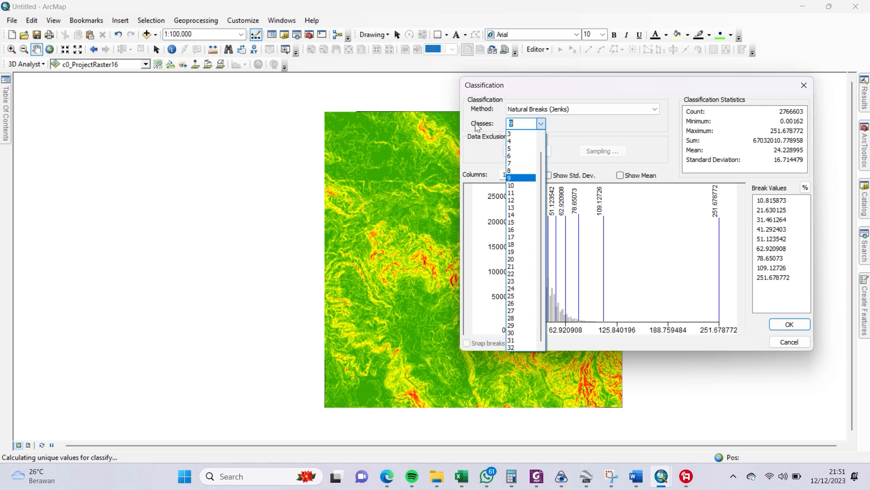
pyautogui.click(521, 163)
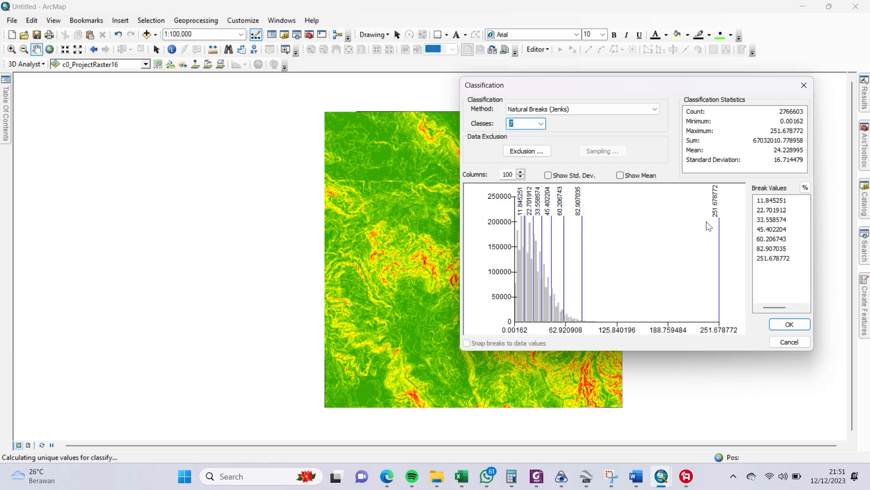
# Set the first three break values of the slope classification to 3, 7 and 15
pyautogui.click(769, 200)
pyautogui.write('3')
pyautogui.press('Return')
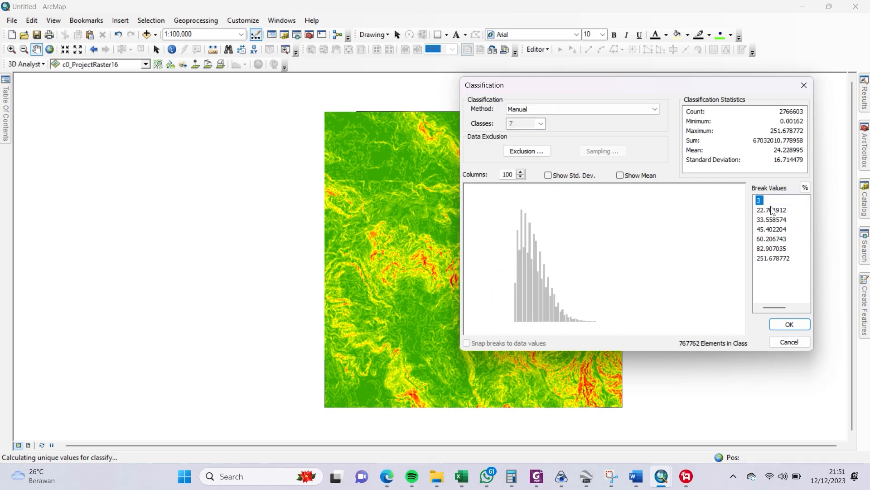
pyautogui.click(772, 209)
pyautogui.write('4')
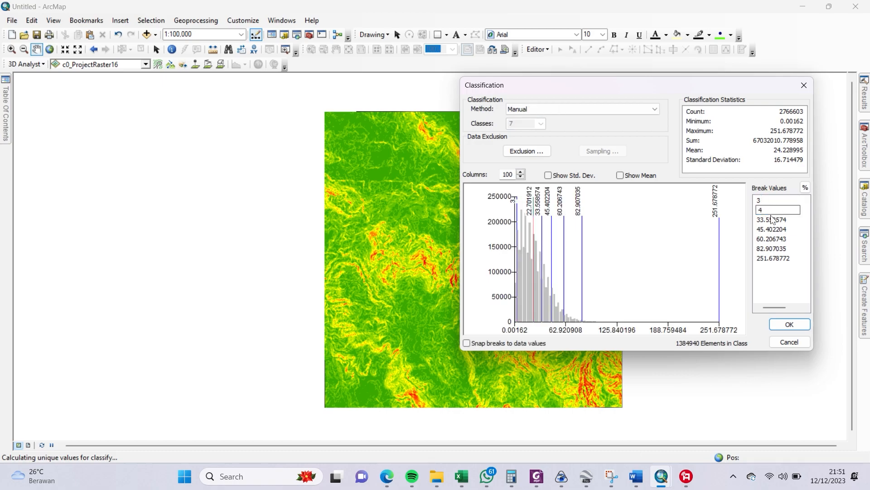
pyautogui.write('7')
pyautogui.press('Return')
pyautogui.click(773, 219)
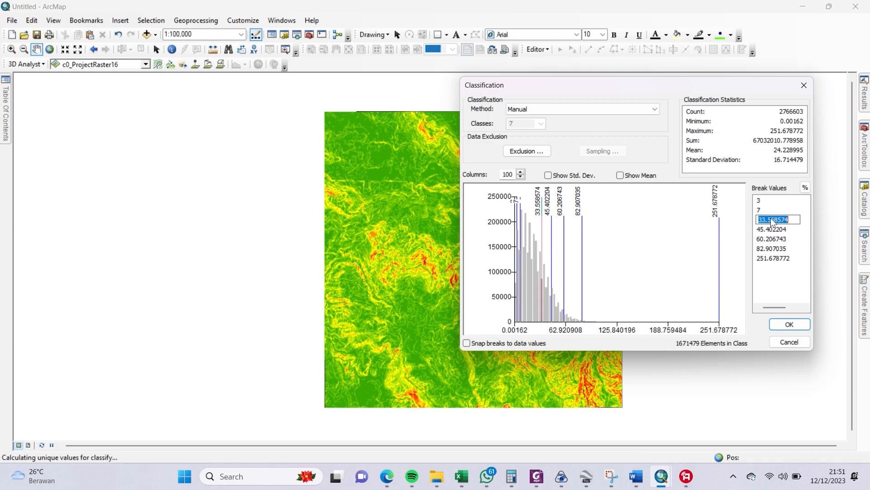
pyautogui.write('15')
pyautogui.press('Return')
# Set the fourth to sixth break values to 30, 70 and 140, and run the reclassification
pyautogui.click(771, 226)
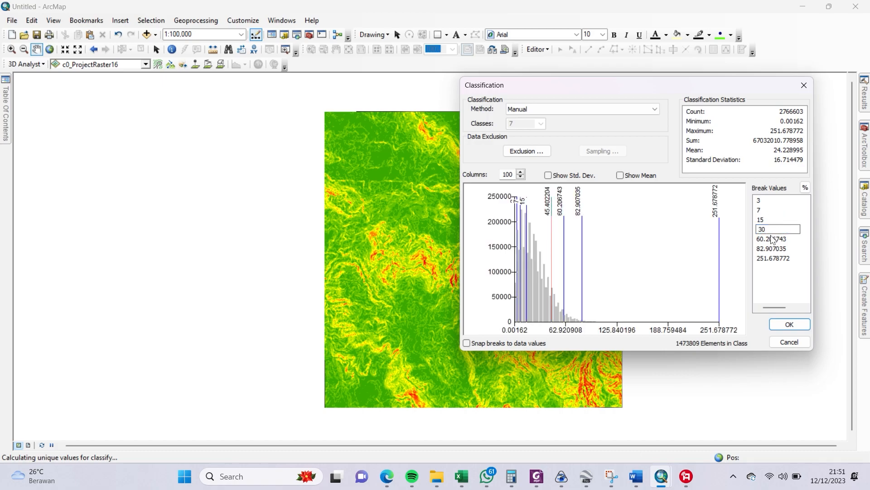
pyautogui.press('Return')
pyautogui.click(772, 238)
pyautogui.write('70')
pyautogui.press('Return')
pyautogui.click(781, 249)
pyautogui.write('140')
pyautogui.press('Return')
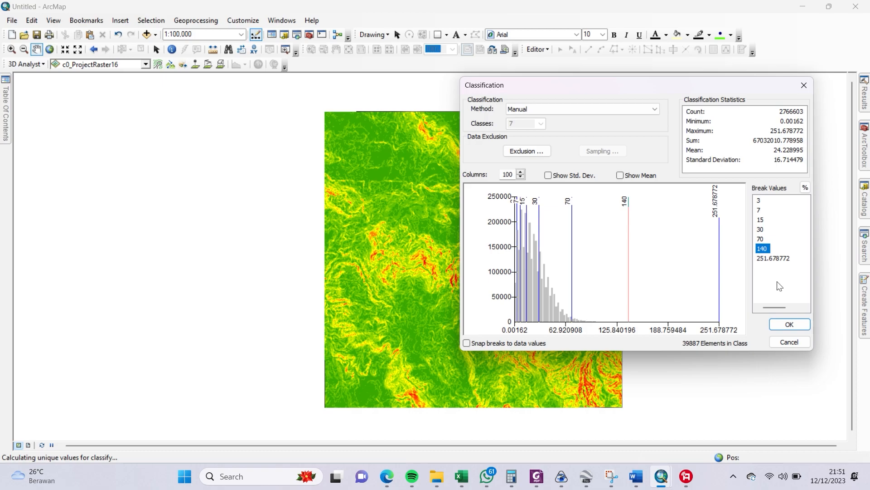
pyautogui.click(790, 320)
pyautogui.click(626, 318)
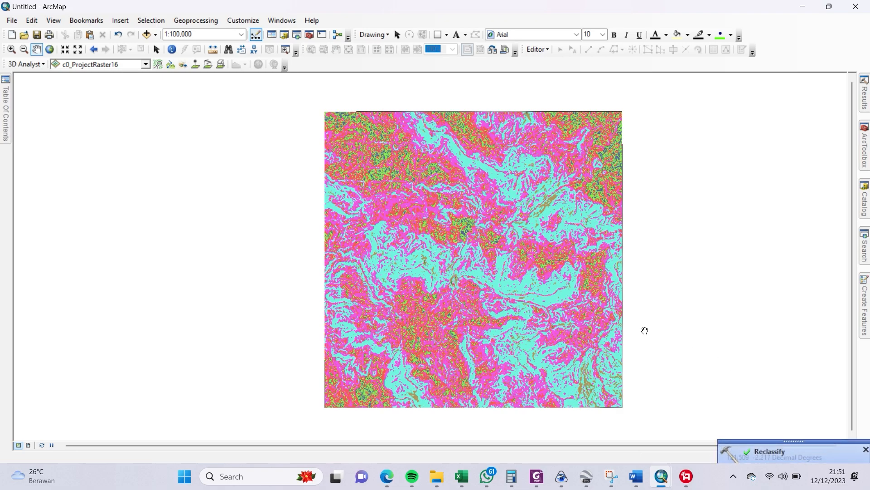
# Apply the green-yellow-red color scheme to the unique values of the Reclass_Slop2 layer
pyautogui.click(8, 138)
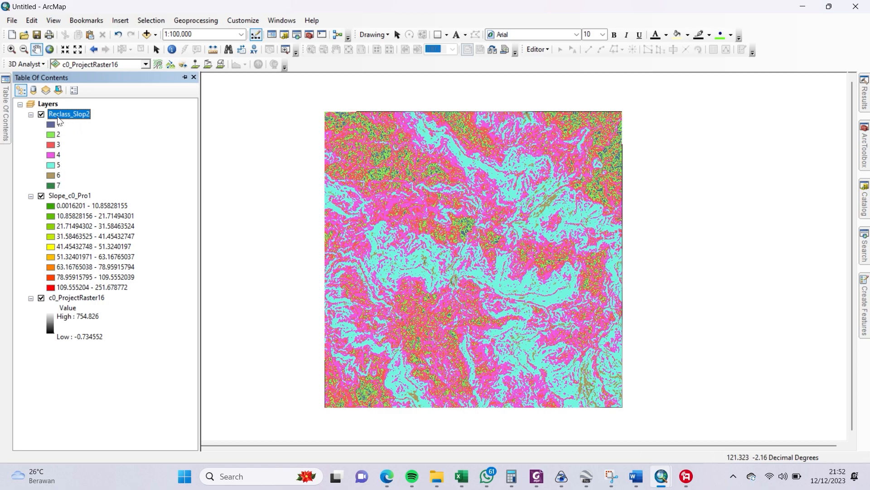
pyautogui.doubleClick(79, 115)
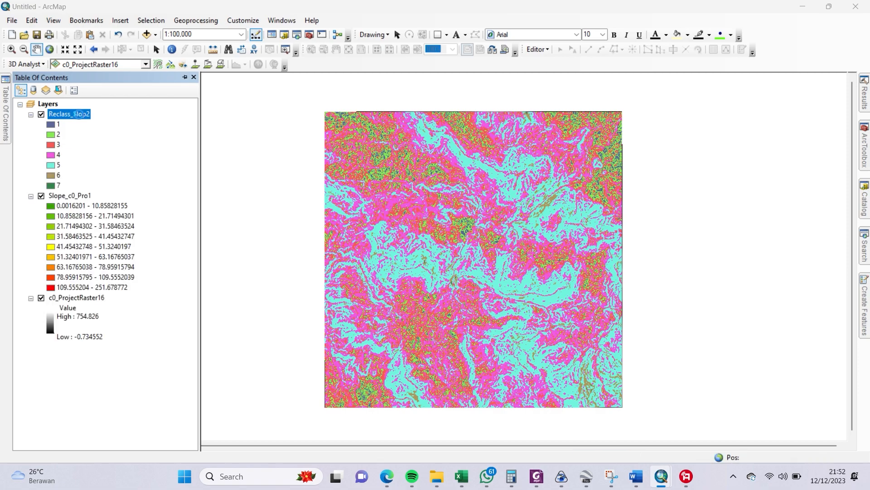
pyautogui.click(415, 106)
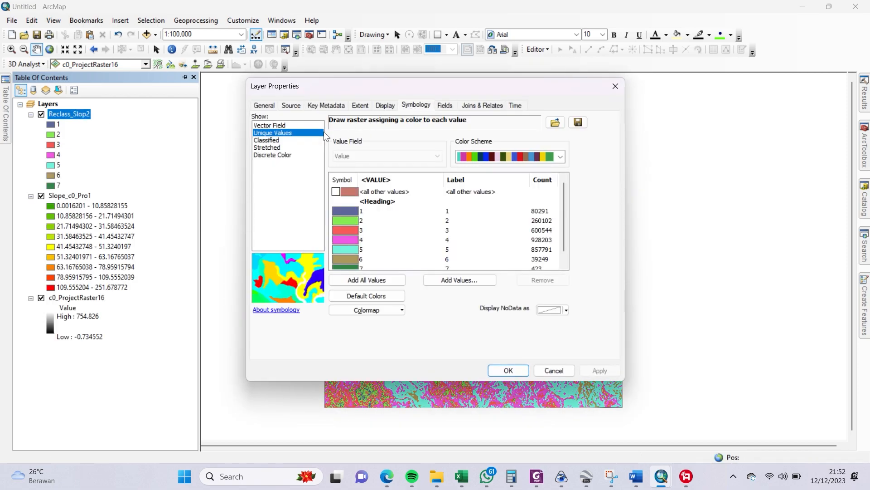
pyautogui.click(534, 156)
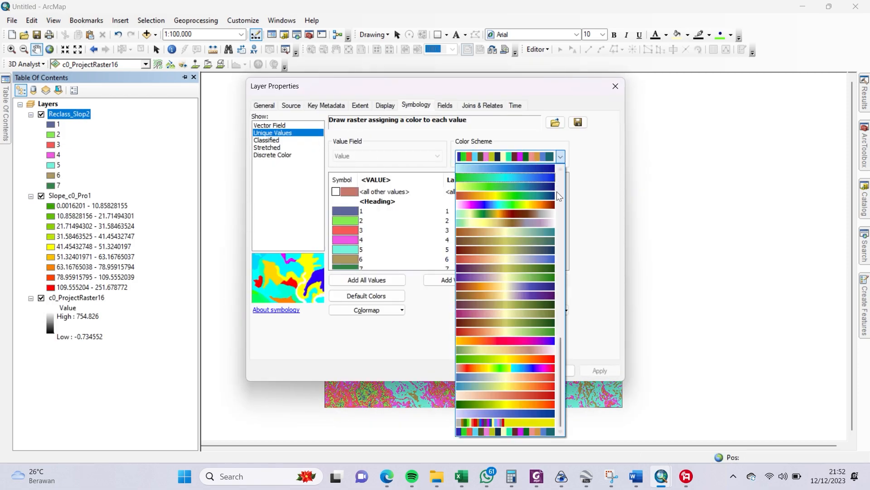
pyautogui.click(521, 355)
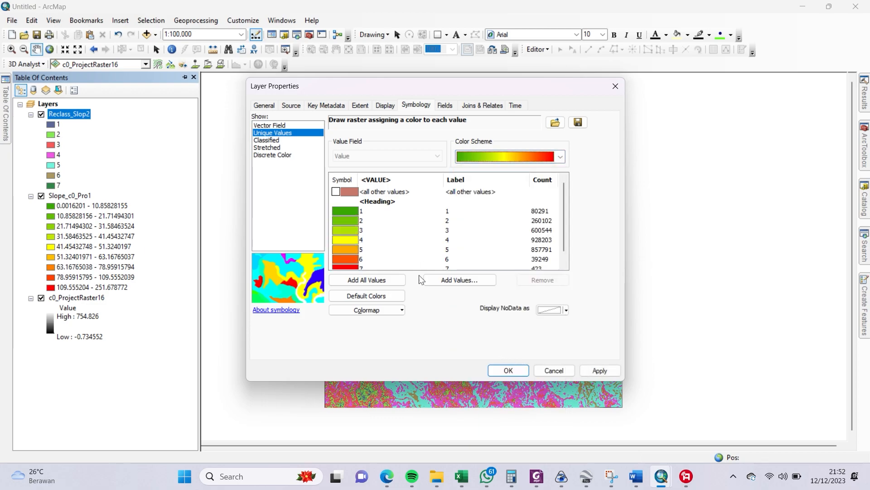
pyautogui.click(499, 370)
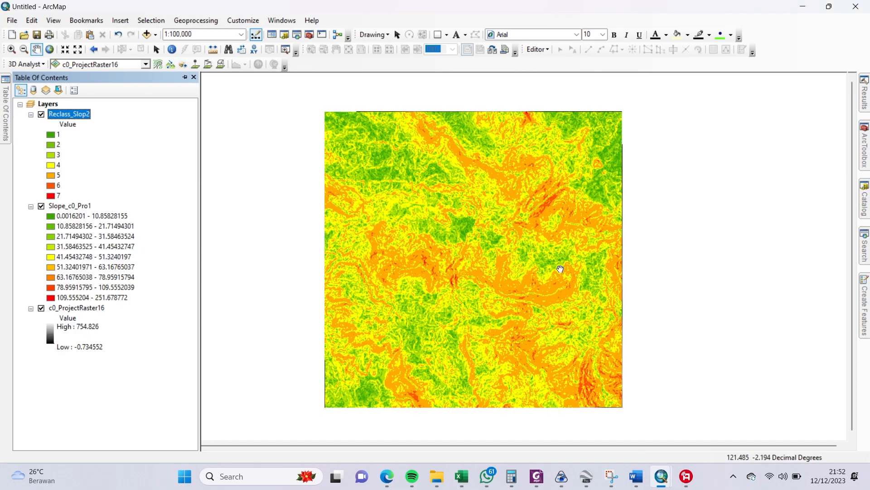
pyautogui.scroll(-1, 476, 268)
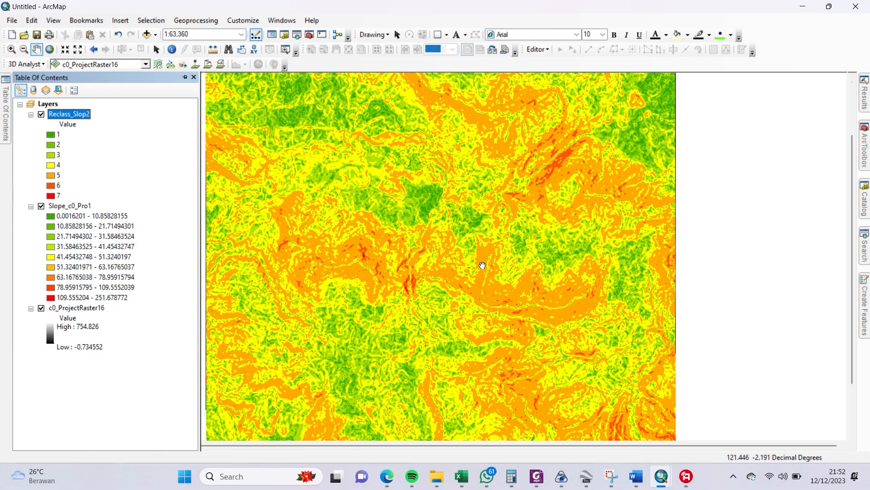
pyautogui.scroll(1, 526, 265)
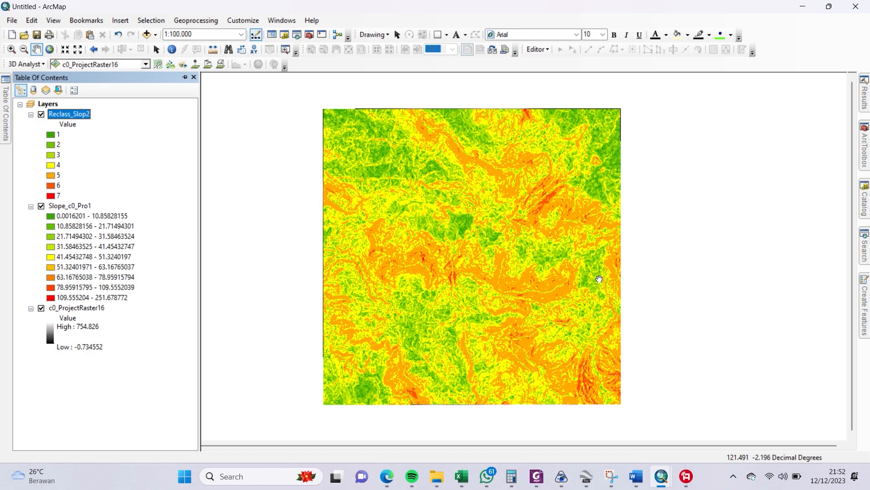
# Convert the Reclass_Slop2 raster to polygons with the Raster to Polygon tool, using the Value field and simplified polygons
pyautogui.click(863, 151)
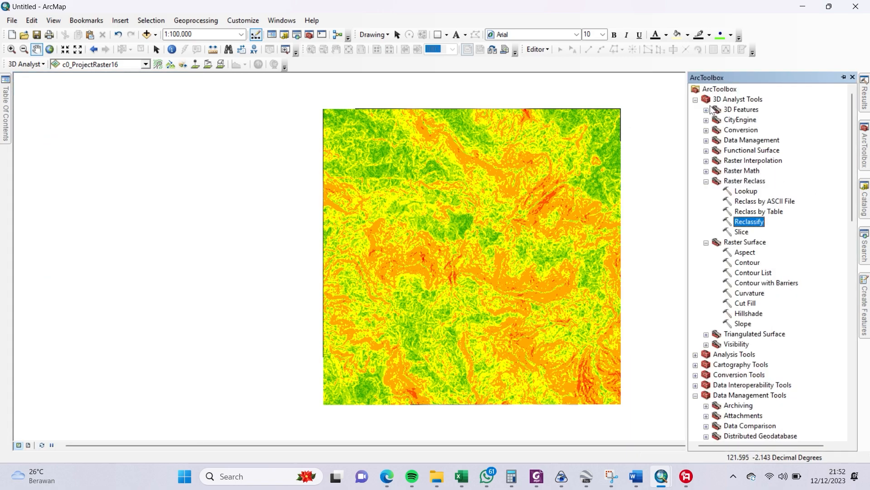
pyautogui.click(695, 99)
pyautogui.doubleClick(742, 131)
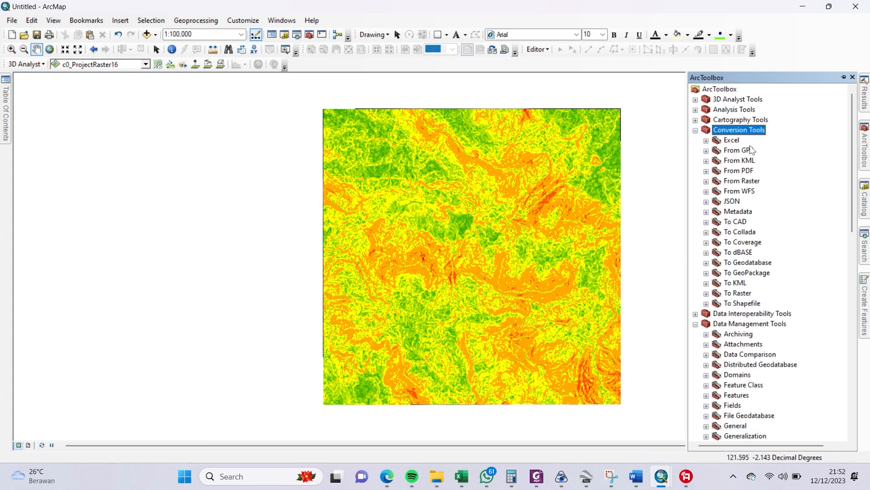
pyautogui.doubleClick(744, 294)
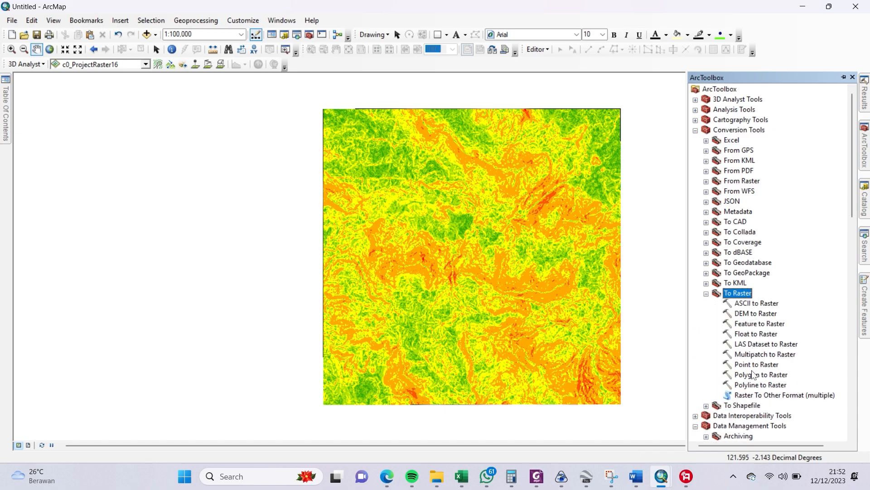
pyautogui.click(708, 294)
pyautogui.doubleClick(743, 181)
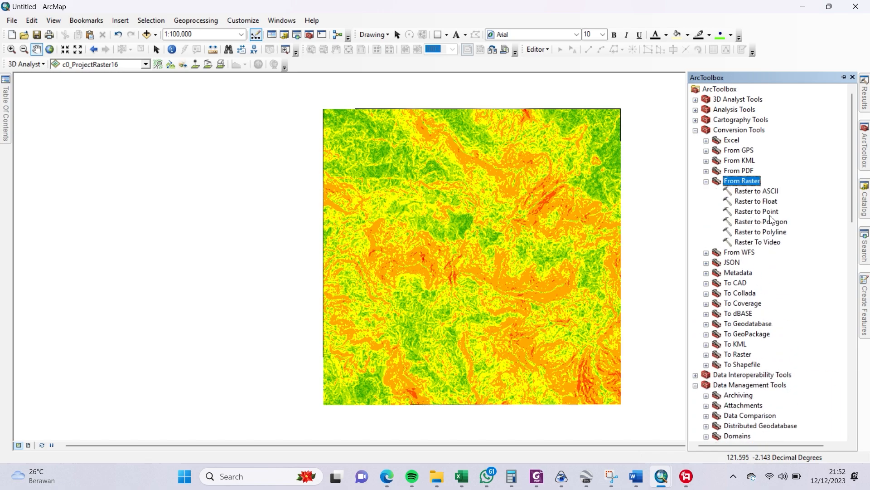
pyautogui.doubleClick(751, 222)
pyautogui.click(761, 138)
pyautogui.click(531, 149)
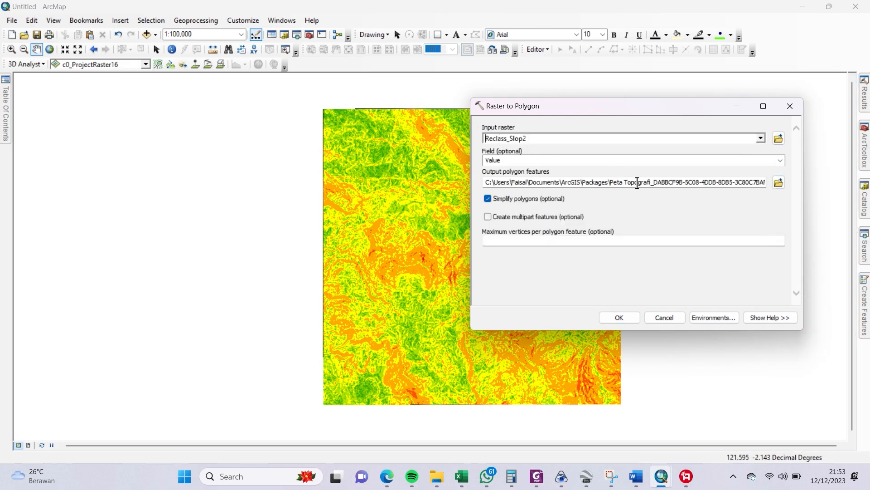
pyautogui.click(616, 316)
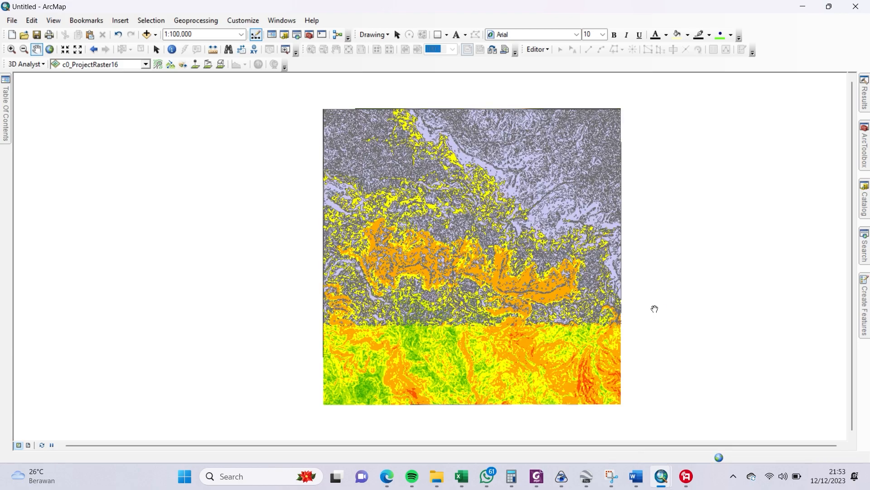
# Open the attribute table of the RasterT_Reclass4 layer and examine the gridcode values of its polygons
pyautogui.moveTo(9, 125)
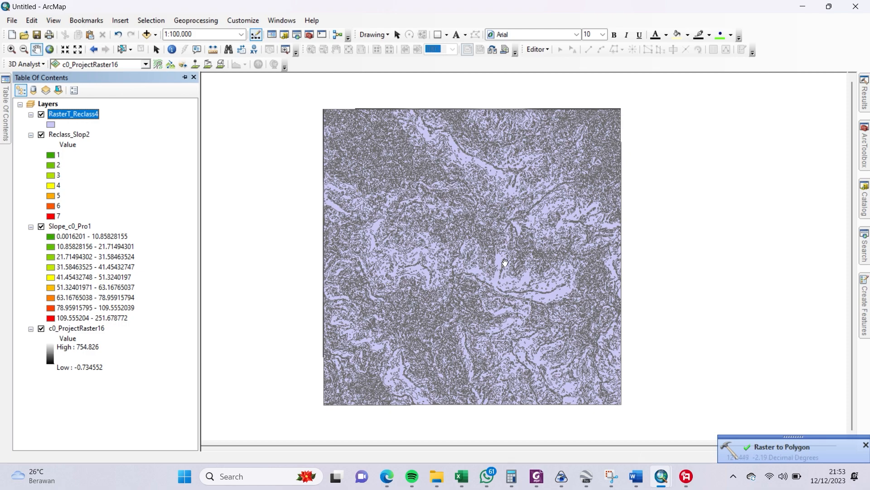
pyautogui.scroll(-3, 503, 262)
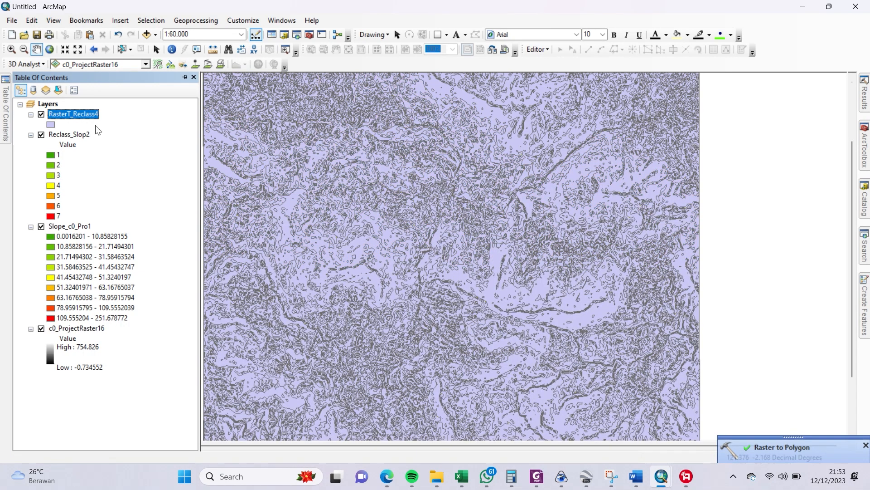
pyautogui.rightClick(79, 116)
pyautogui.click(109, 150)
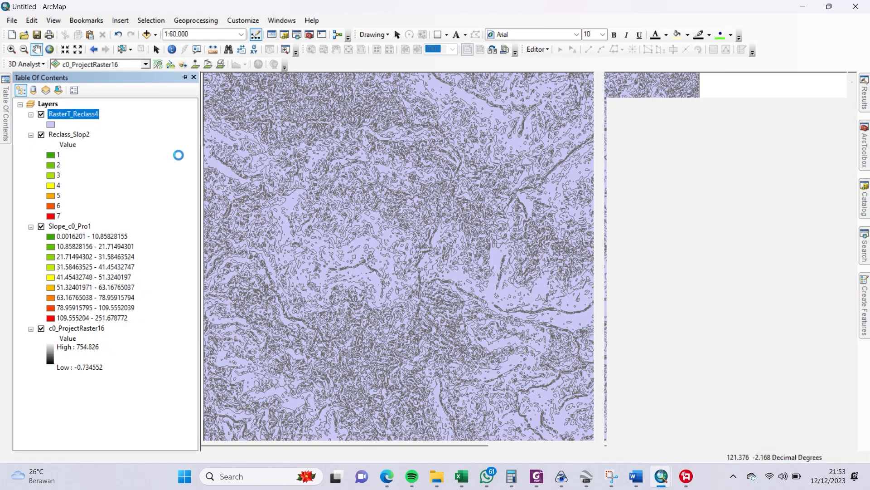
pyautogui.scroll(-8, 755, 220)
pyautogui.scroll(8, 755, 220)
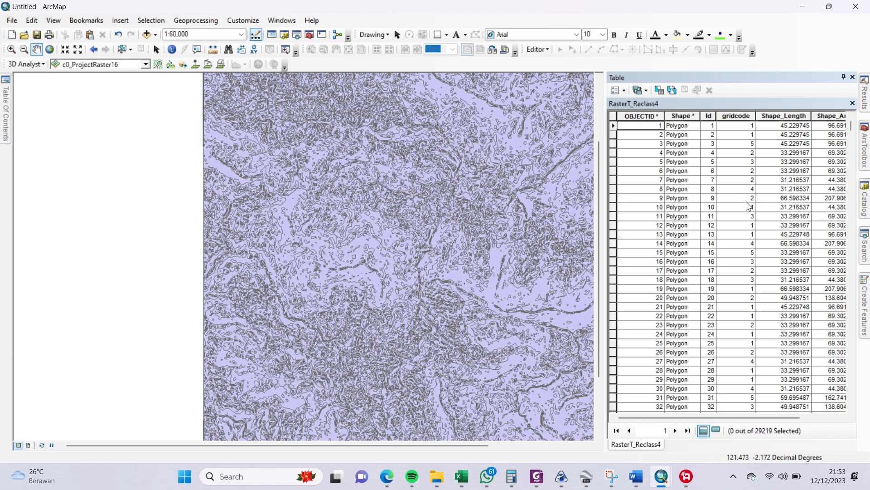
pyautogui.scroll(-12, 747, 206)
pyautogui.scroll(12, 752, 199)
# Dissolve the RasterT_Reclass4 polygons using gridcode as the dissolve field
pyautogui.click(194, 22)
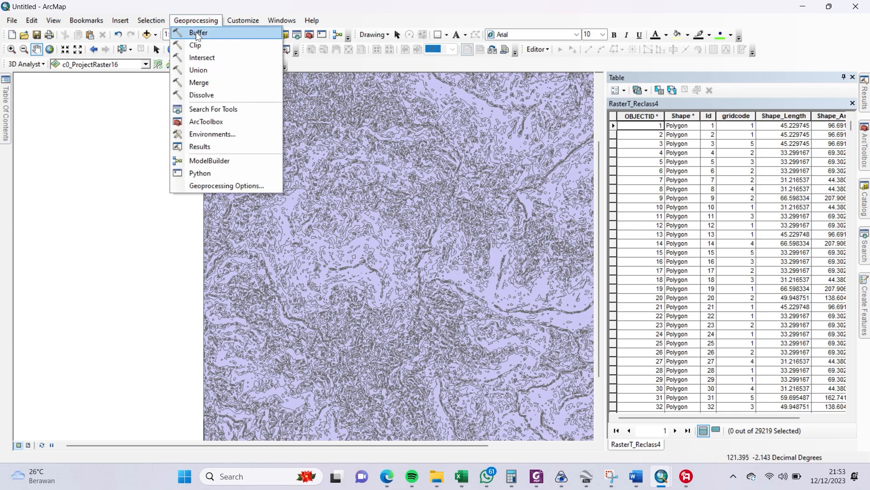
pyautogui.click(220, 94)
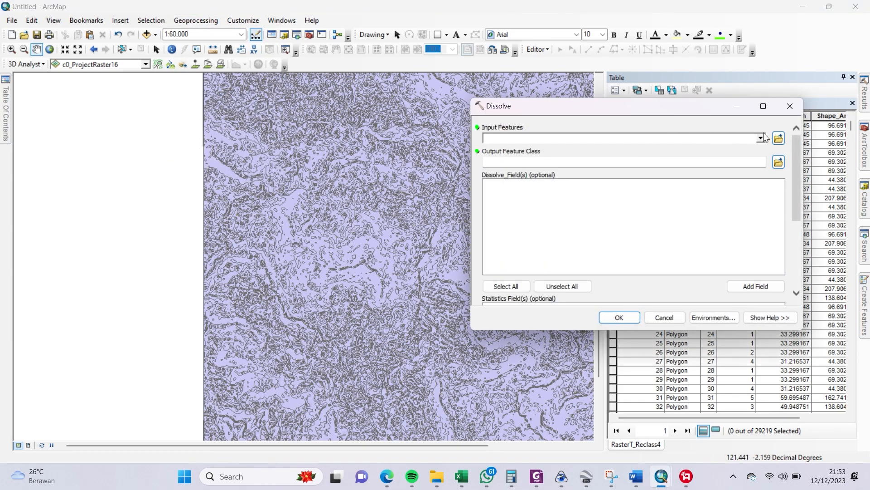
pyautogui.click(765, 137)
pyautogui.click(542, 149)
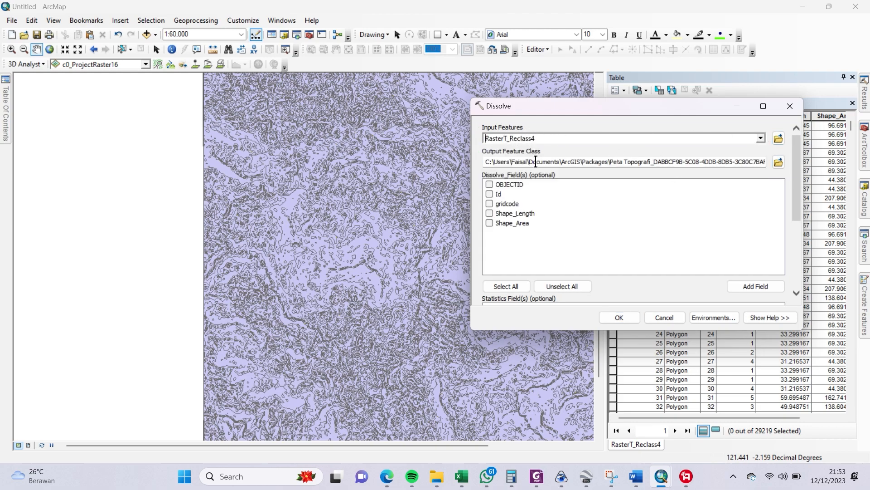
pyautogui.click(490, 204)
pyautogui.click(619, 317)
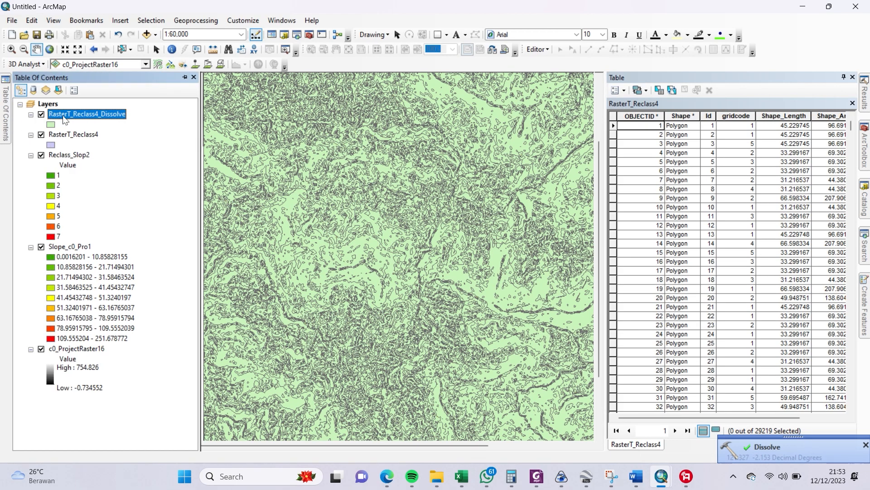
# Open the attribute table of RasterT_Reclass4_Dissolve and select the gridcode 1 and 2 records one after the other
pyautogui.rightClick(64, 119)
pyautogui.click(89, 146)
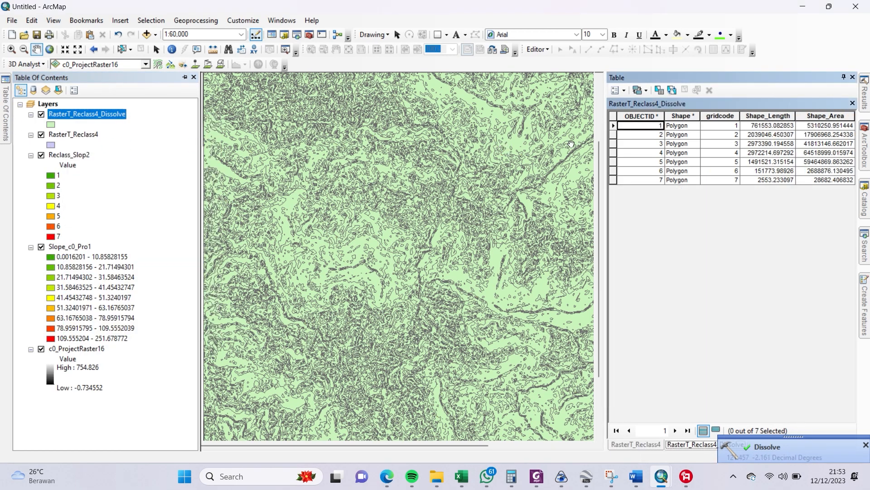
pyautogui.click(723, 178)
pyautogui.click(614, 127)
pyautogui.click(615, 134)
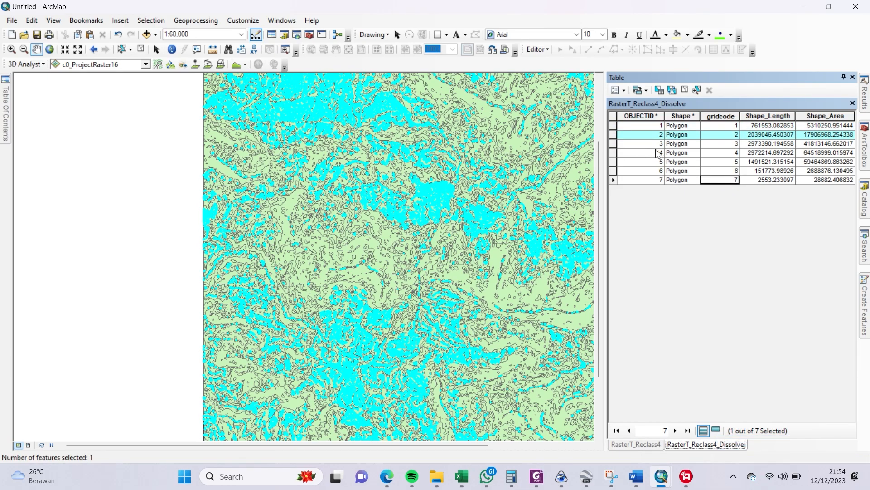
# Set the symbology of RasterT_Reclass4_Dissolve to unique values with gridcode as the value field
pyautogui.doubleClick(87, 115)
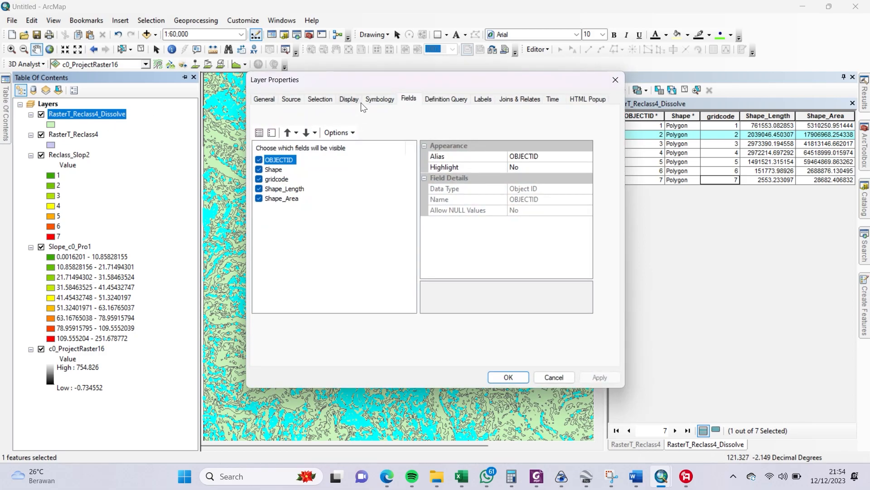
pyautogui.click(377, 100)
pyautogui.click(285, 139)
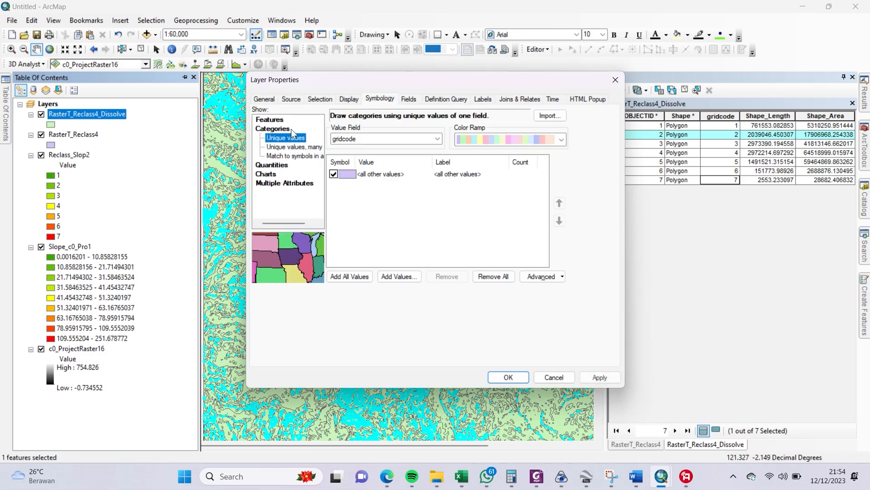
pyautogui.click(392, 139)
pyautogui.click(353, 139)
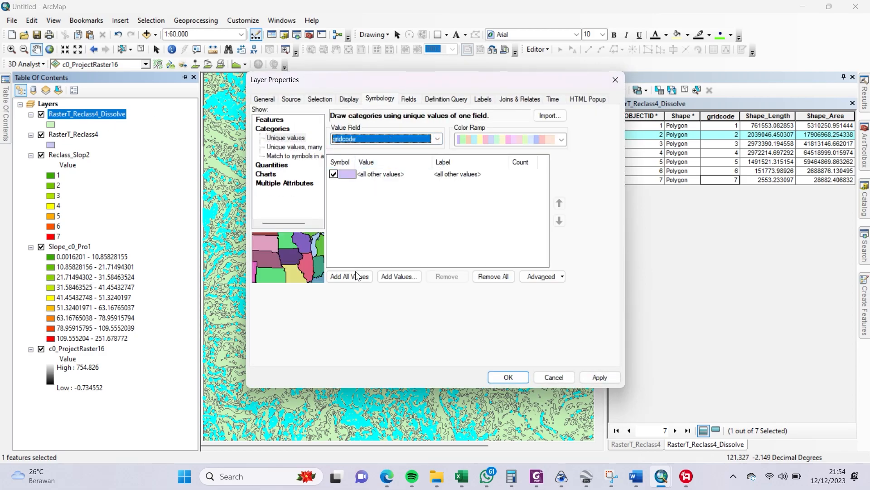
# Remove the outline color from the symbol for all other values in the layer's symbology
pyautogui.rightClick(352, 172)
pyautogui.click(342, 213)
pyautogui.doubleClick(346, 174)
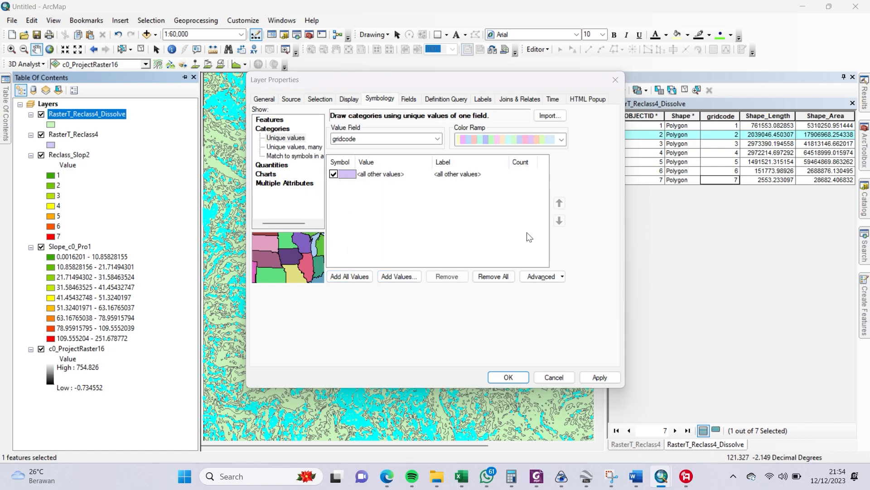
pyautogui.click(821, 206)
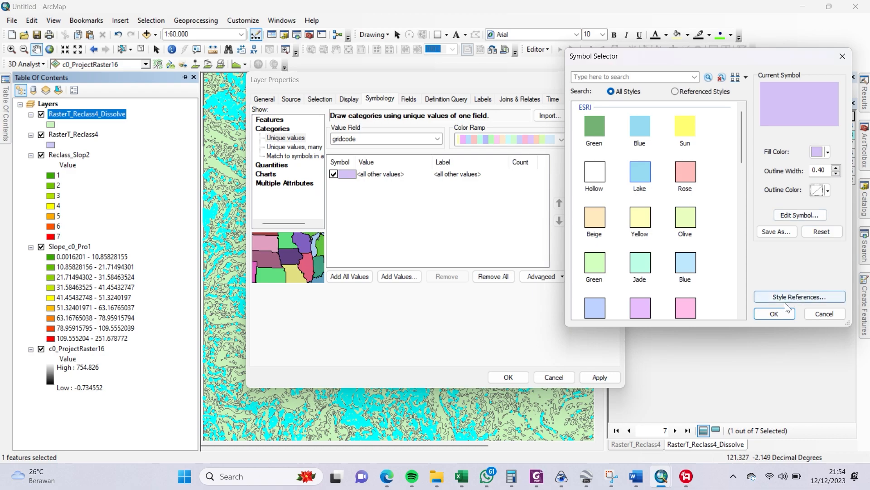
pyautogui.click(786, 302)
# Choose the green-yellow-red color ramp for the dissolved layer, add all gridcode values and apply the symbology
pyautogui.click(357, 277)
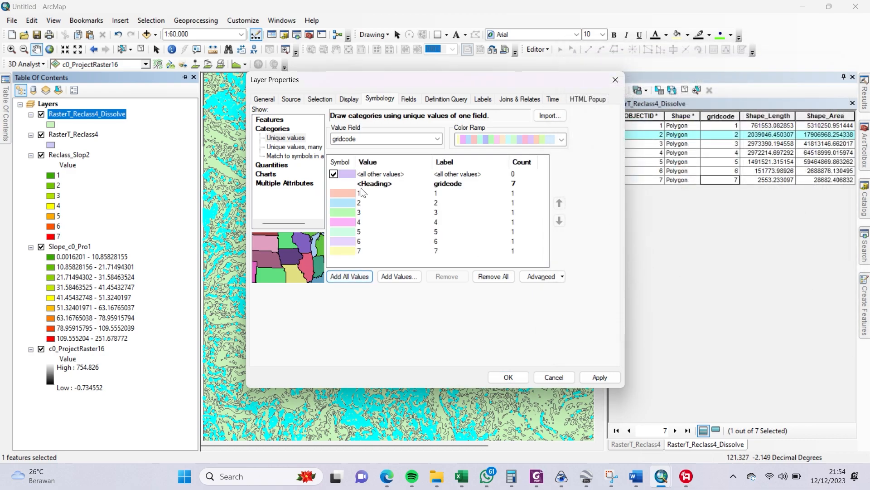
pyautogui.click(493, 276)
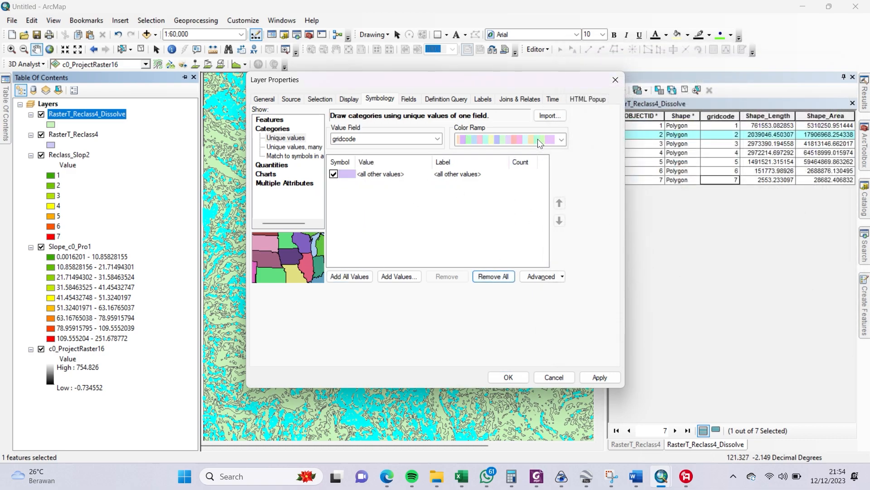
pyautogui.click(561, 139)
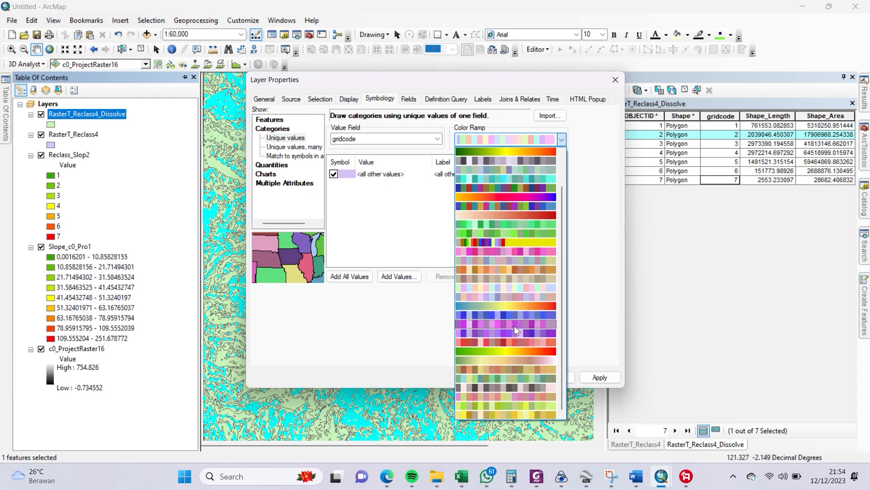
pyautogui.click(519, 349)
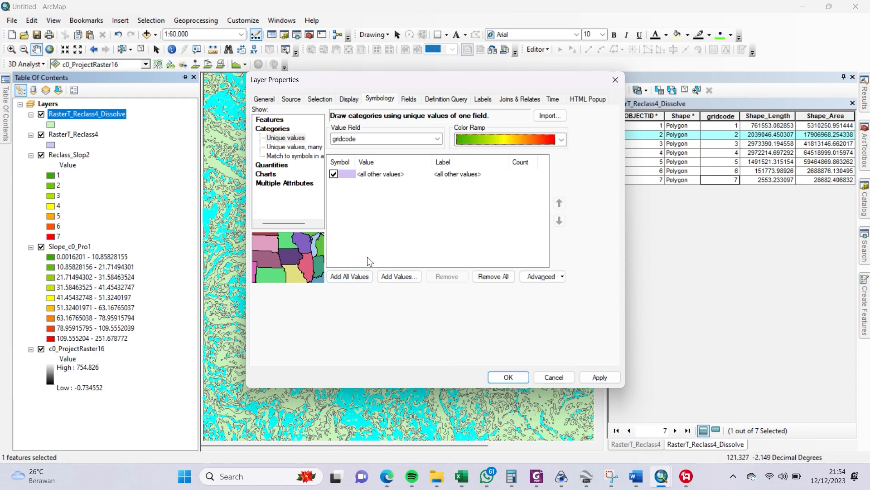
pyautogui.click(359, 277)
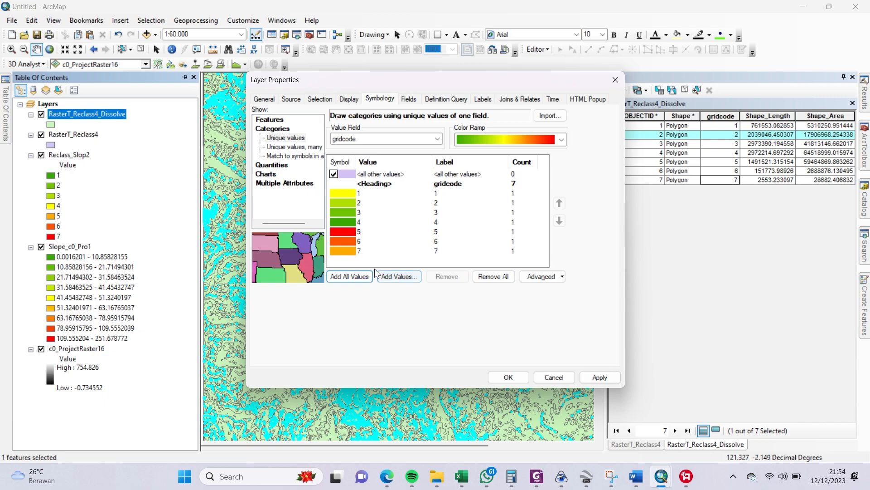
pyautogui.click(527, 379)
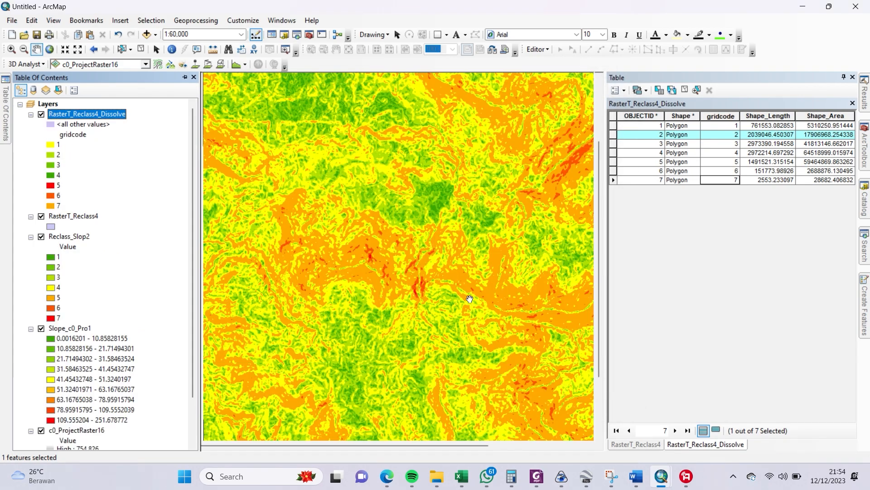
# Hide the RasterT_Reclass4, Reclass_Slop2 and Slope_c0_Pro1 layers and inspect the dissolved slope polygons on the map
pyautogui.click(41, 216)
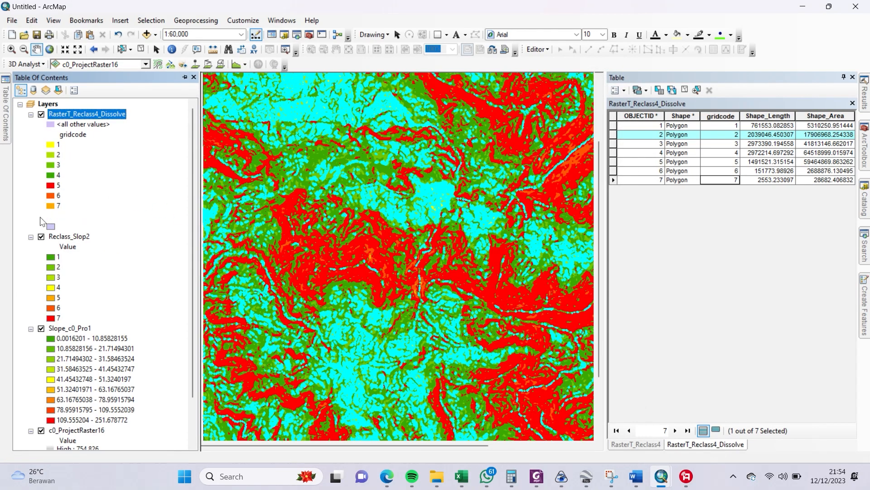
pyautogui.click(41, 236)
pyautogui.click(41, 328)
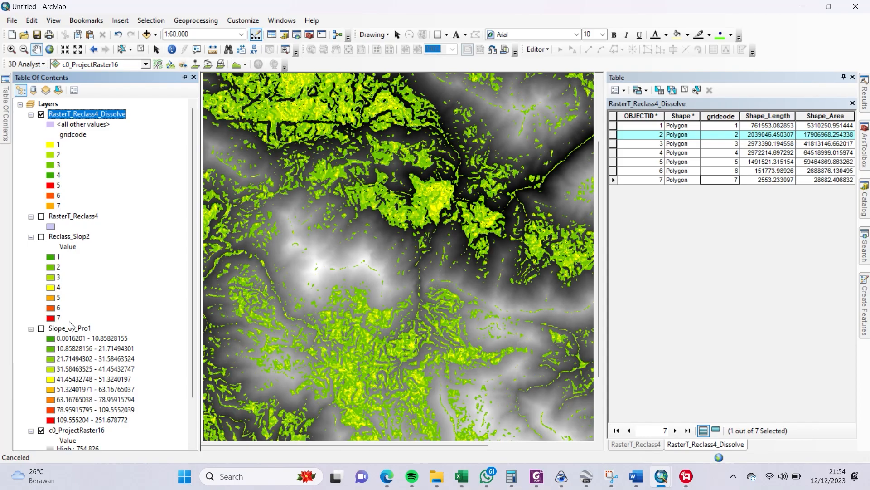
pyautogui.scroll(-2, 65, 336)
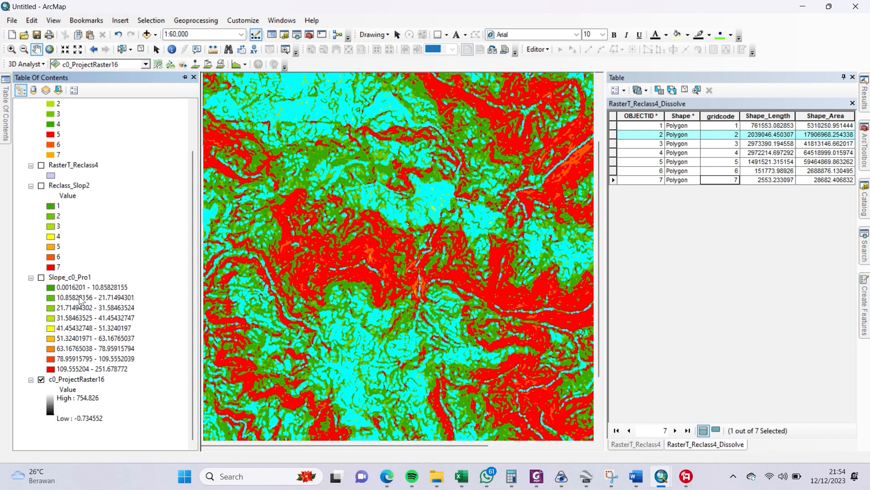
pyautogui.scroll(2, 83, 302)
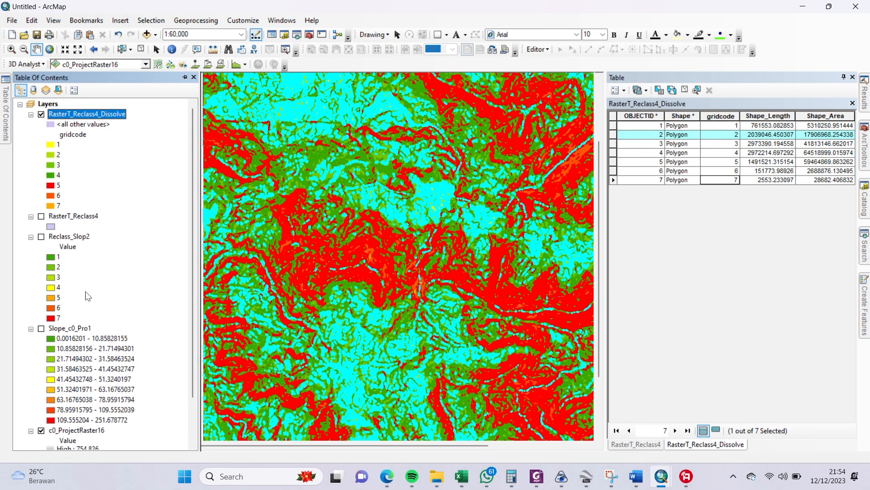
pyautogui.moveTo(345, 250); pyautogui.dragTo(403, 272)
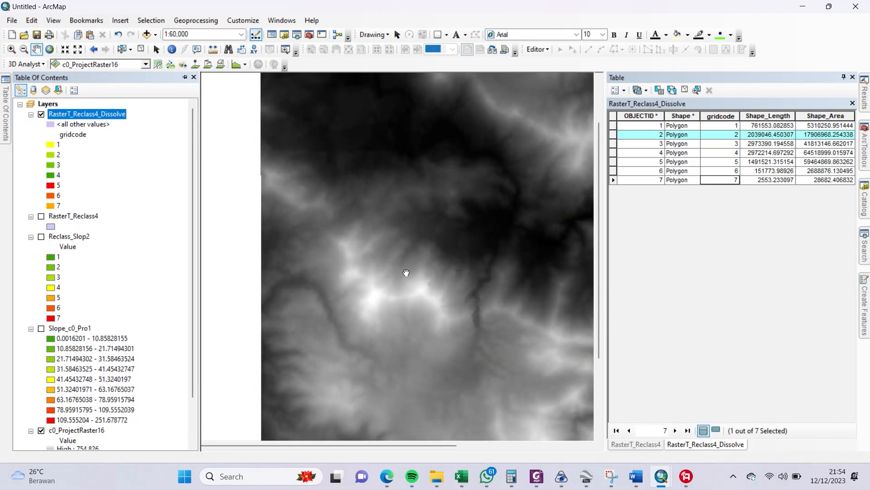
pyautogui.moveTo(465, 272); pyautogui.dragTo(322, 278)
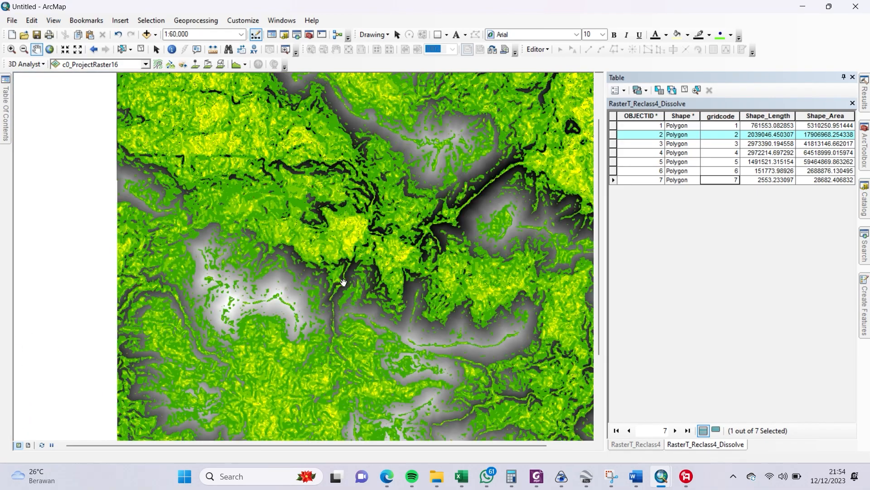
# Turn the Reclass_Slop2 layer back on and check the map
pyautogui.moveTo(5, 141)
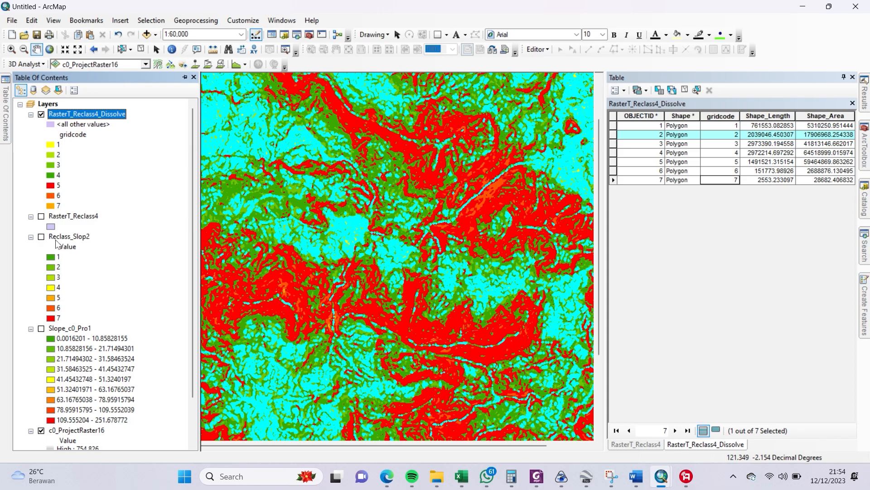
pyautogui.click(42, 237)
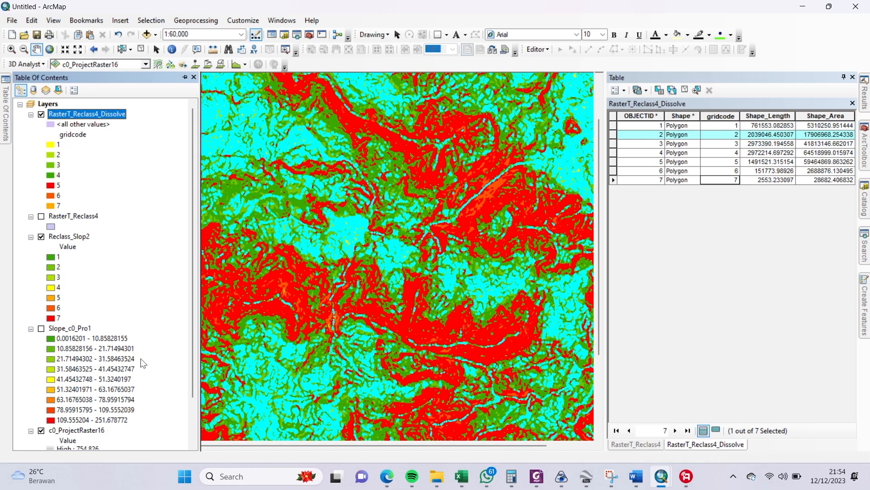
pyautogui.moveTo(335, 304); pyautogui.dragTo(368, 291)
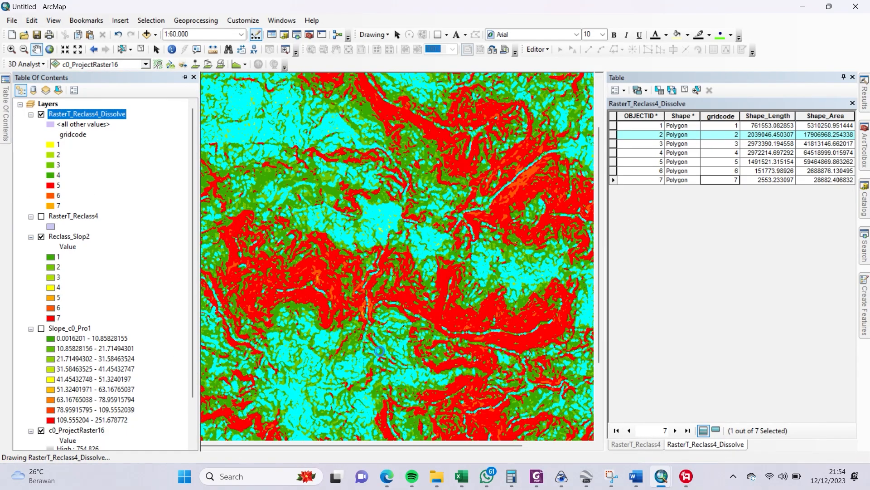